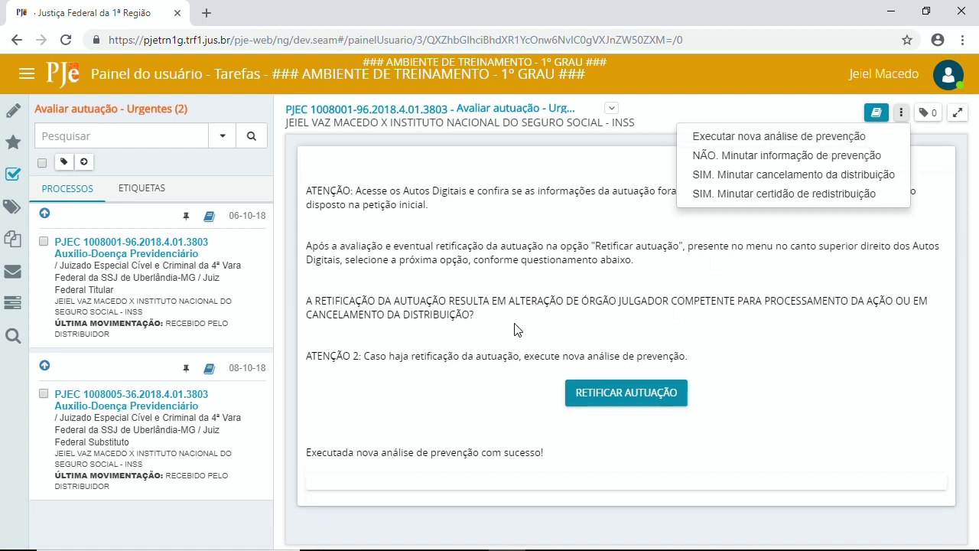
- Send the urgent case down the path "NÃO. Minutar informação de prevenção"
drag(305, 459, 556, 462)
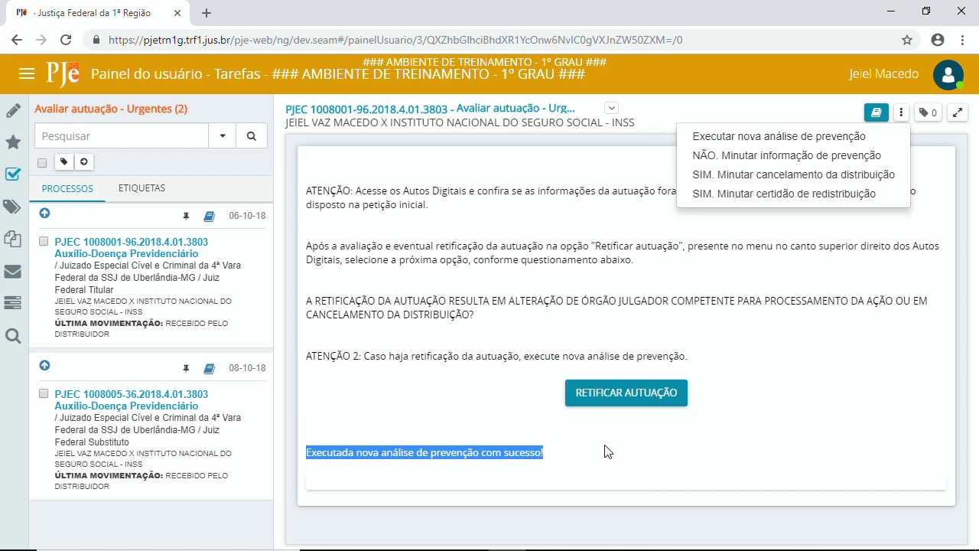
click(768, 416)
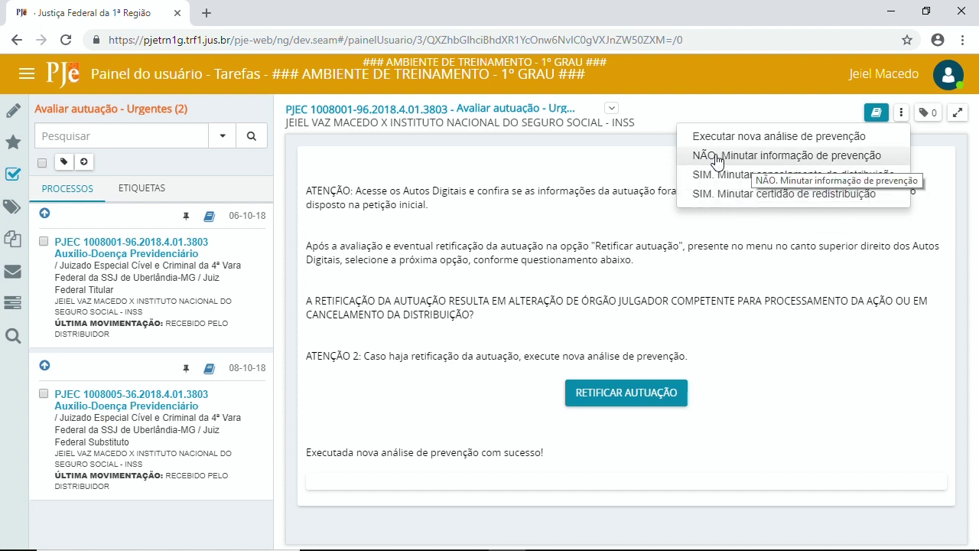
click(780, 164)
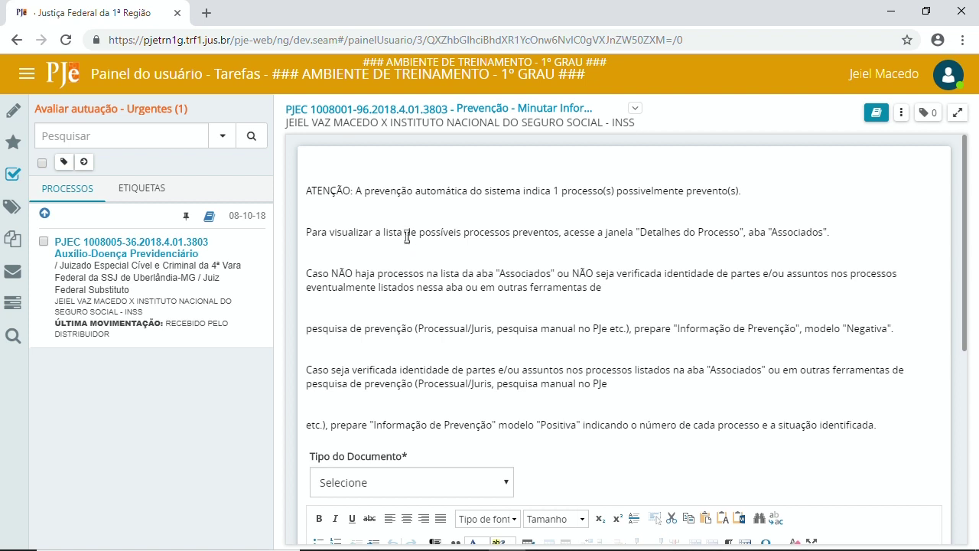
- Set the document type to Informação de Prevenção and load the Negativa model into the draft
double_click(557, 190)
click(558, 219)
scroll(663, 399, down, 3)
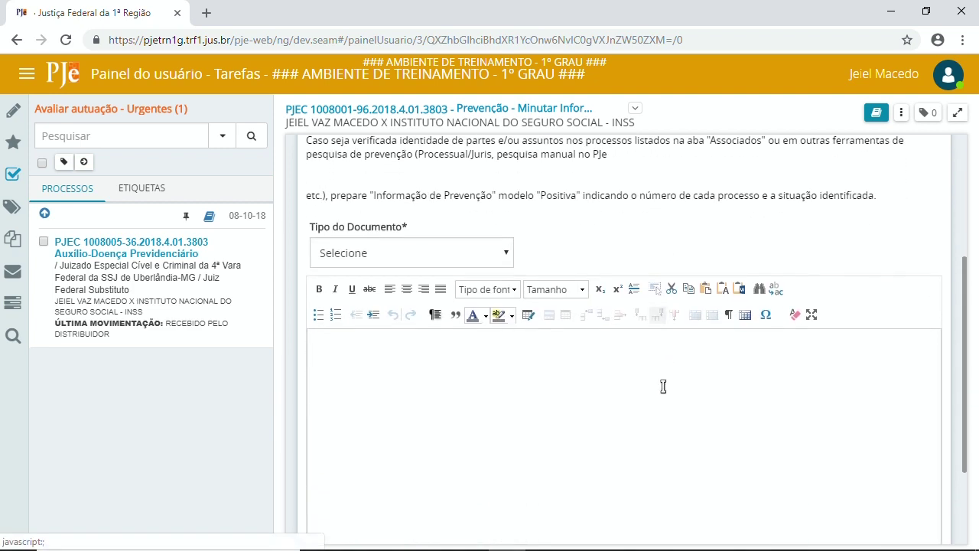
click(428, 262)
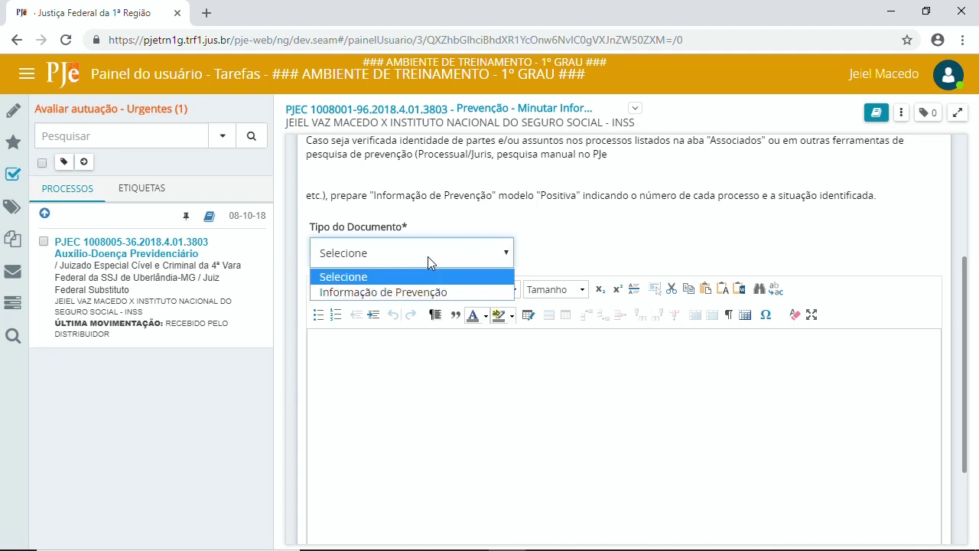
click(391, 290)
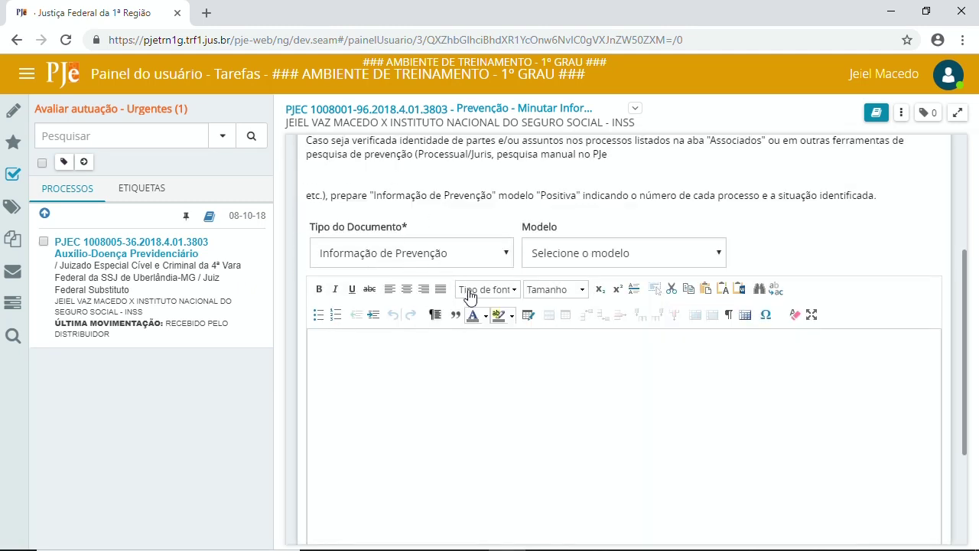
click(620, 255)
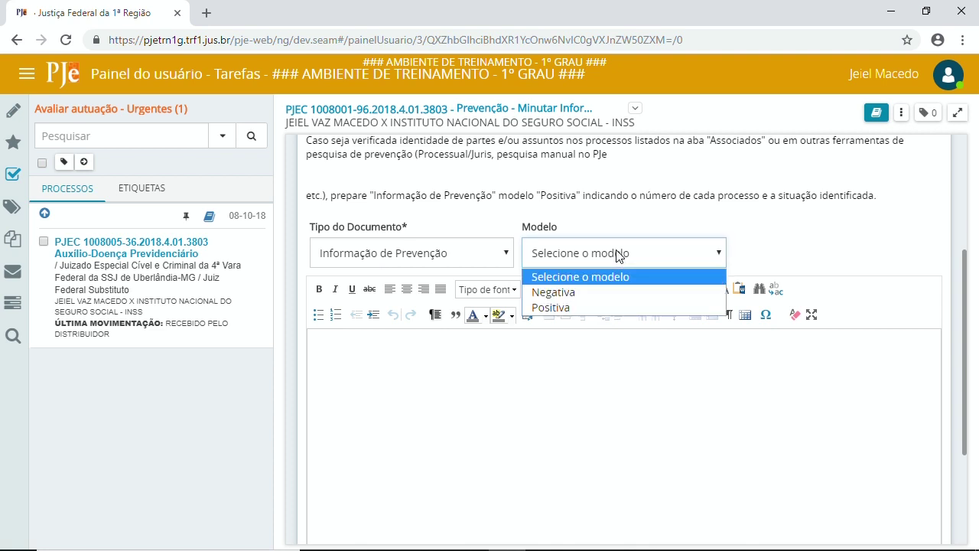
click(598, 295)
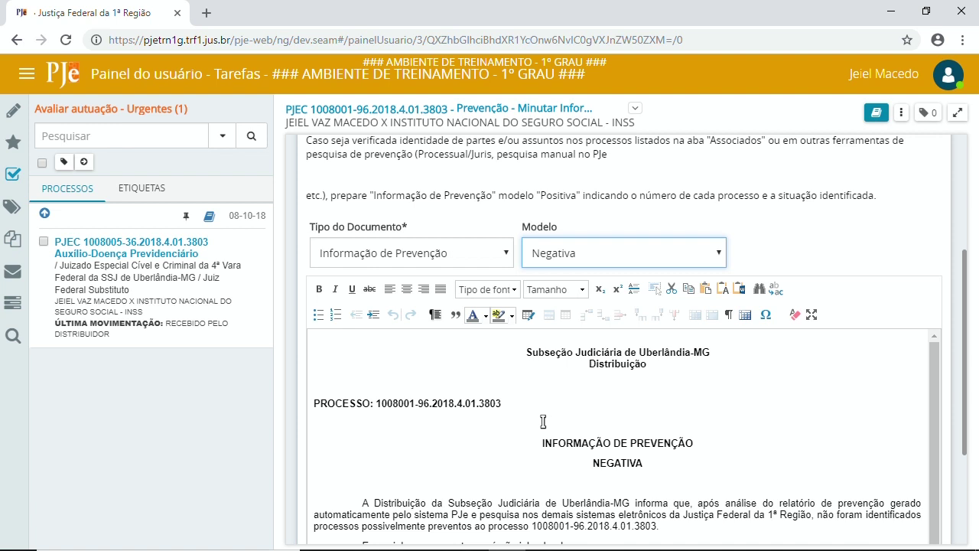
- Review the negative prevention information text and save the draft
click(557, 401)
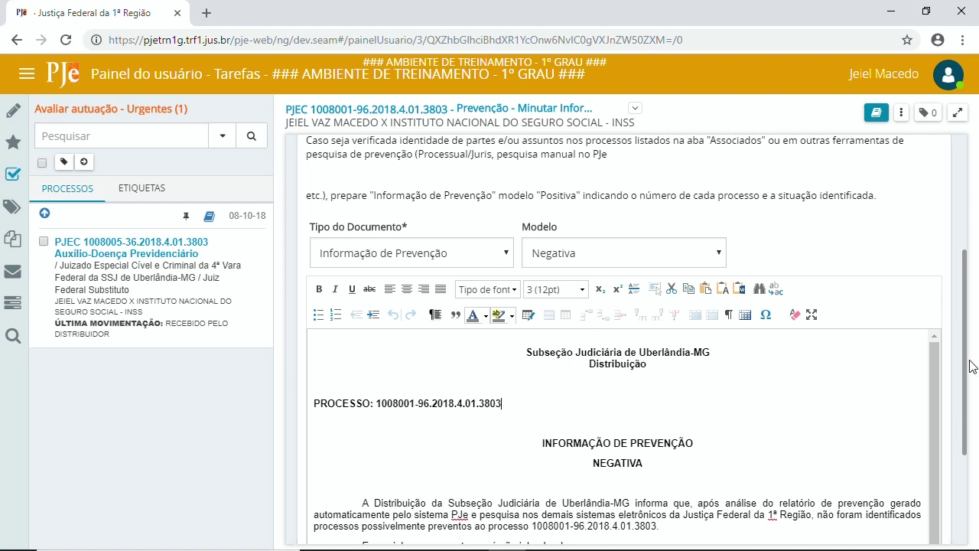
scroll(965, 360, down, 2)
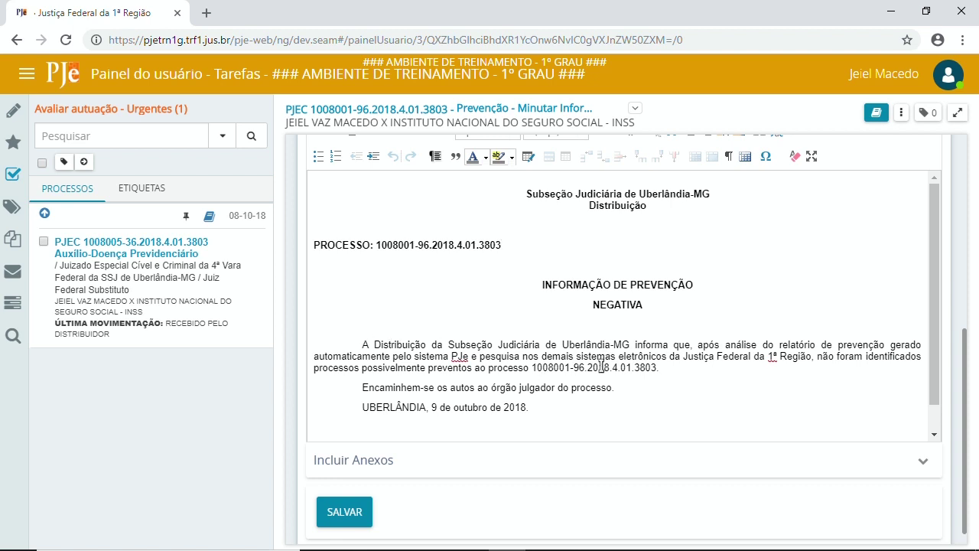
scroll(546, 357, up, 1)
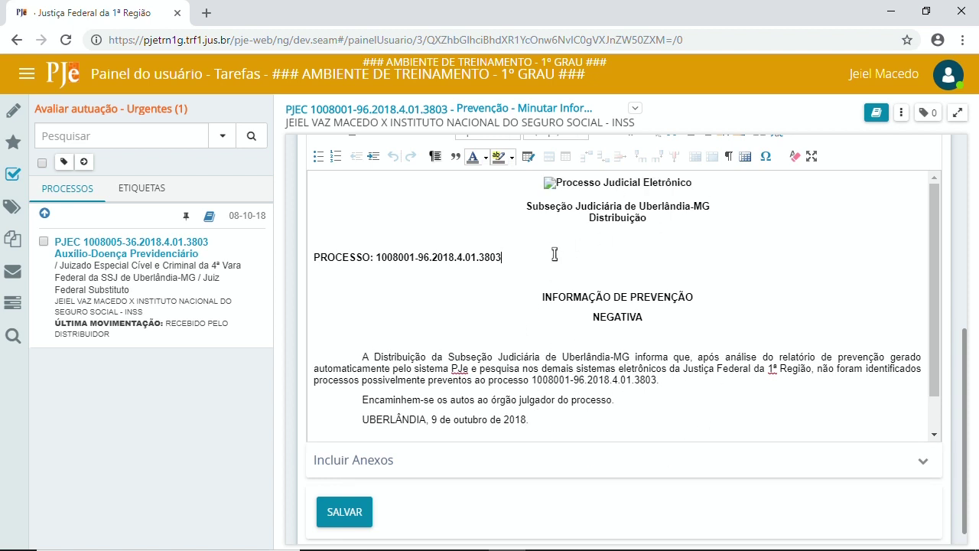
click(341, 512)
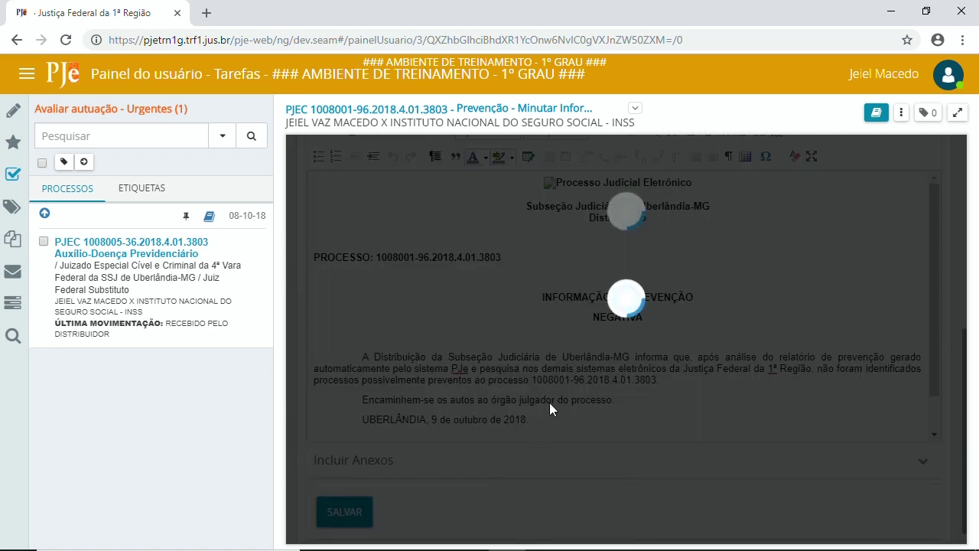
- Expand the Incluir Anexos section below the draft and save the document again
scroll(556, 388, down, 4)
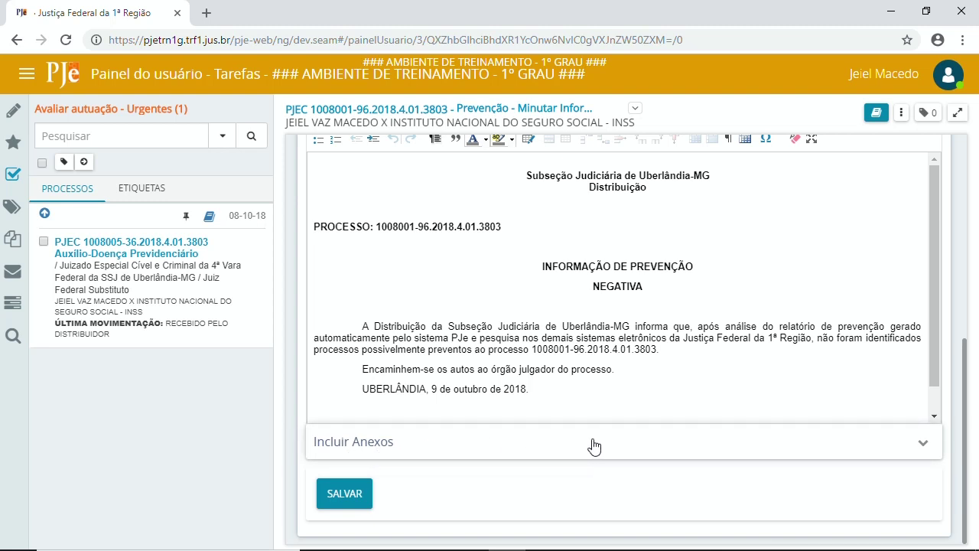
click(558, 452)
scroll(653, 381, down, 1)
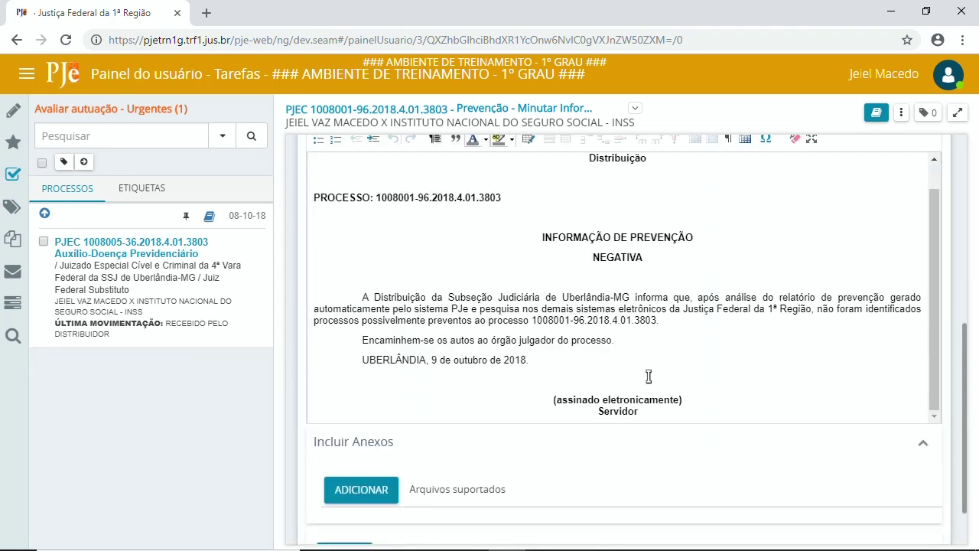
scroll(965, 403, down, 1)
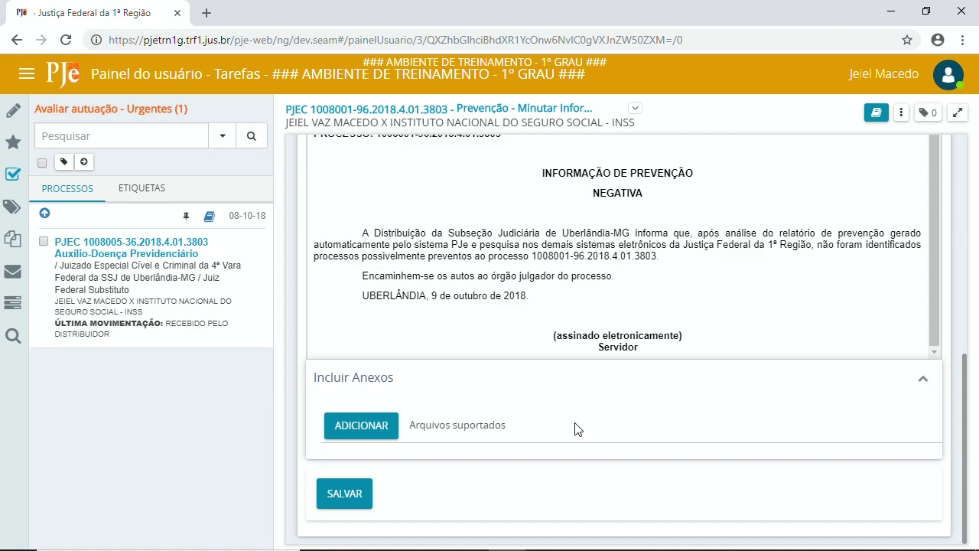
click(346, 493)
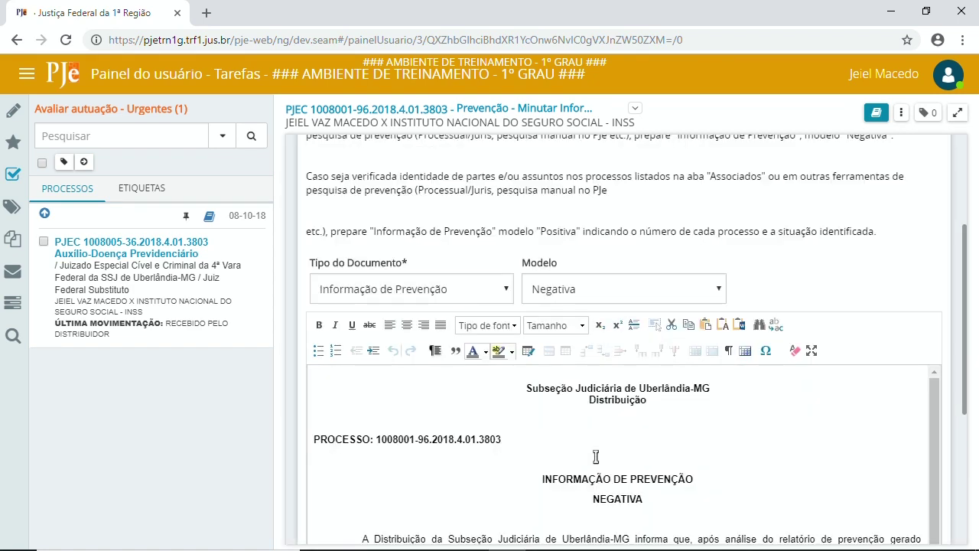
- Check the saved draft and forward the case with the transition "Encaminhar para assinatura"
scroll(597, 433, down, 1)
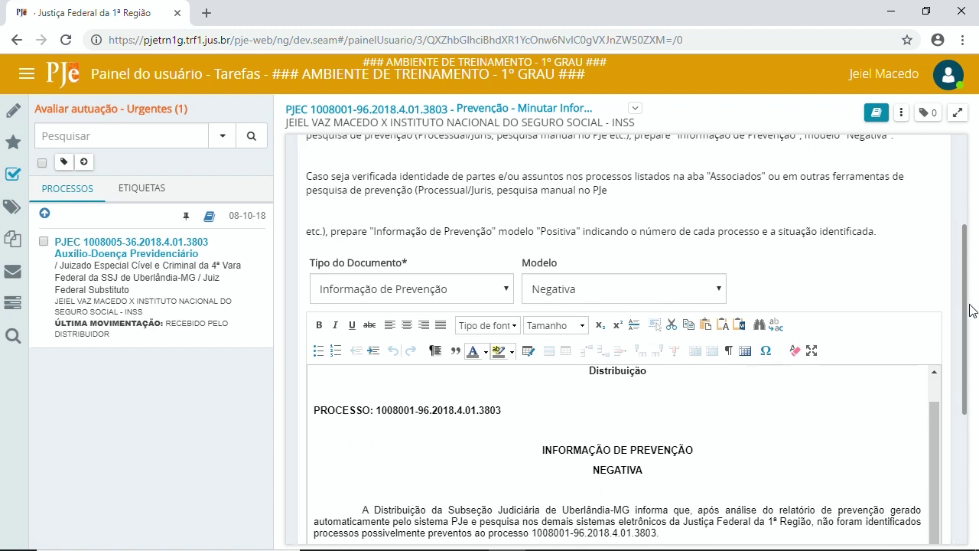
drag(965, 308, 955, 442)
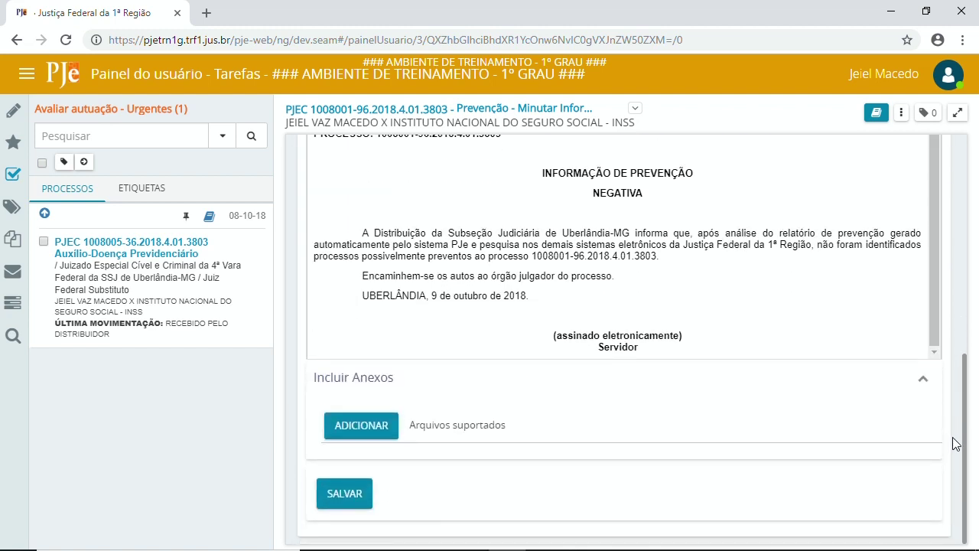
click(901, 112)
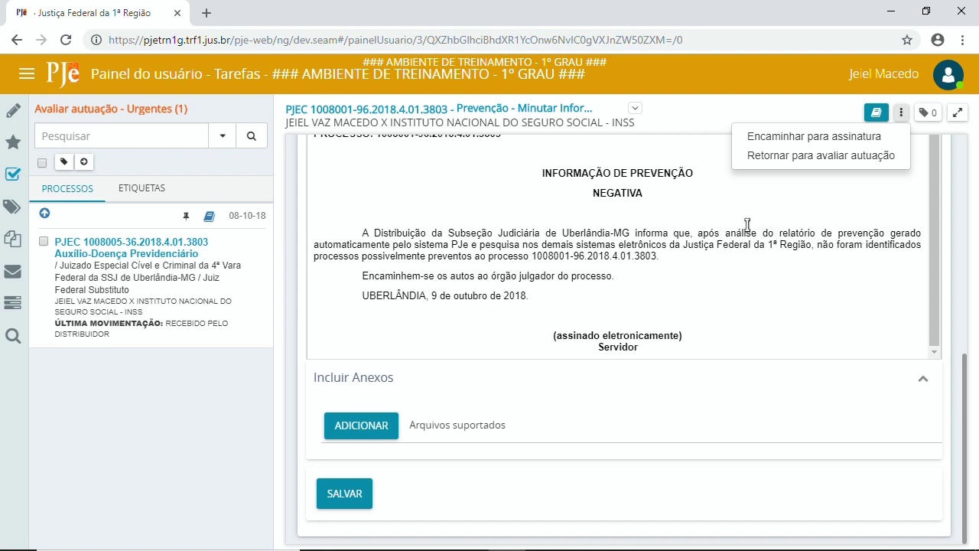
click(861, 142)
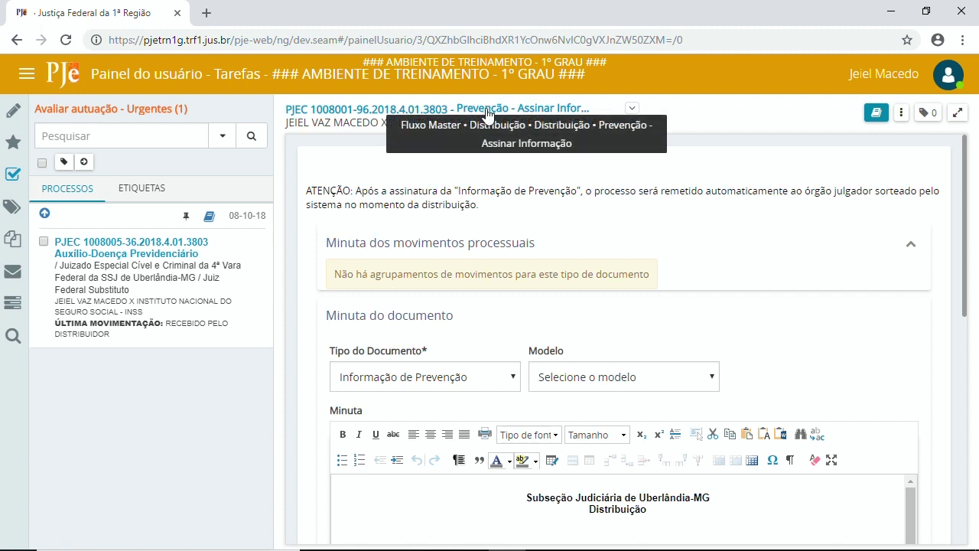
- Review the prevention information in the Assinar Informação task and sign the document
scroll(794, 334, down, 4)
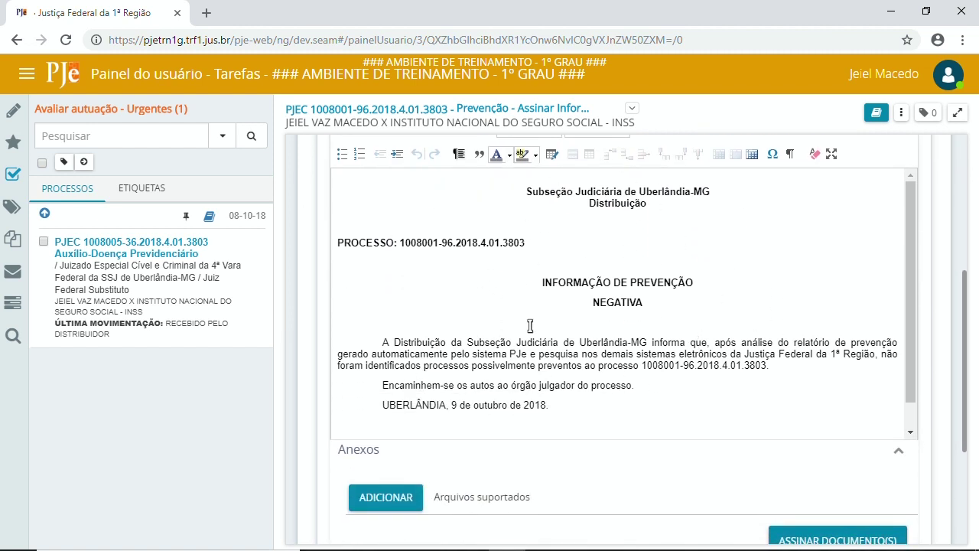
scroll(693, 307, up, 1)
scroll(692, 307, down, 2)
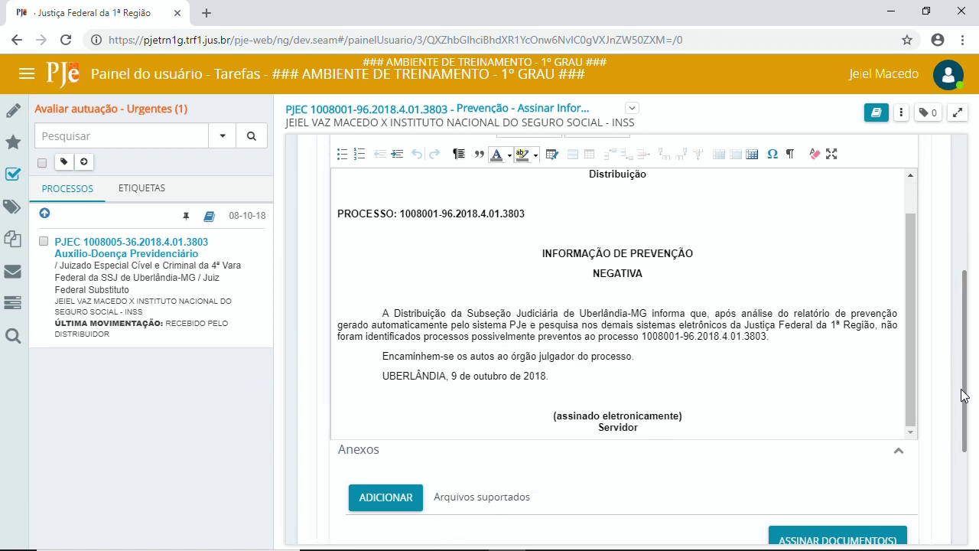
scroll(966, 390, down, 3)
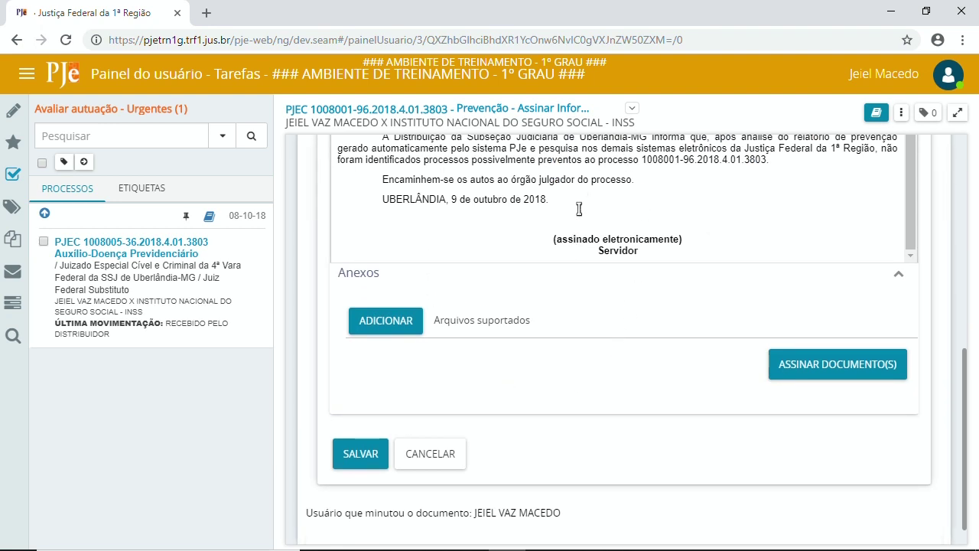
click(824, 368)
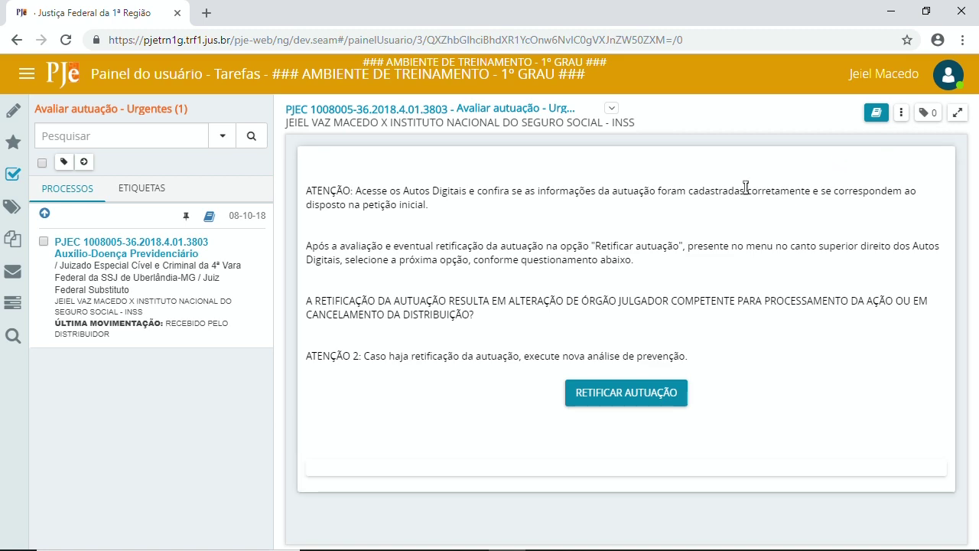
- Open the remaining urgent case's autuação rectification in a maximized window and inspect its Localizar Classe and Classe Judicial fields
click(628, 394)
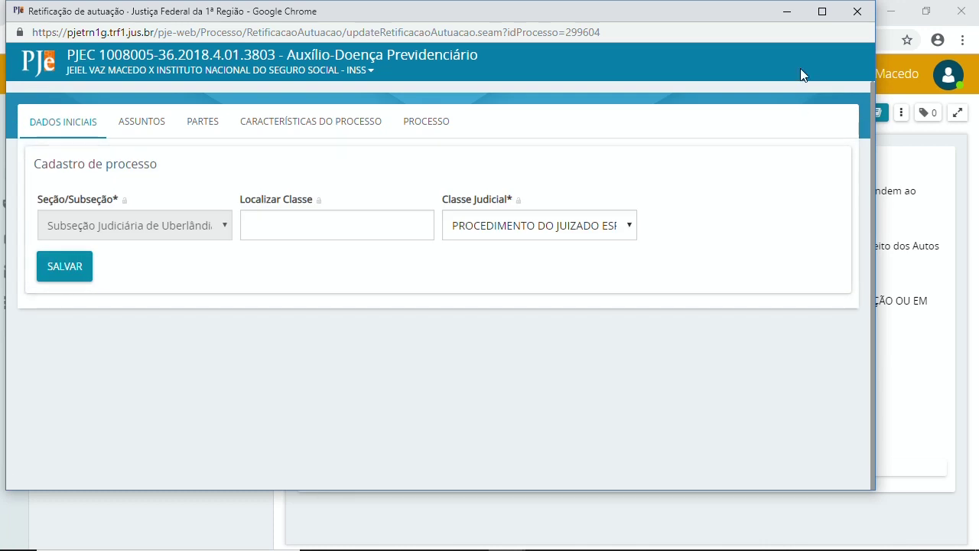
click(820, 12)
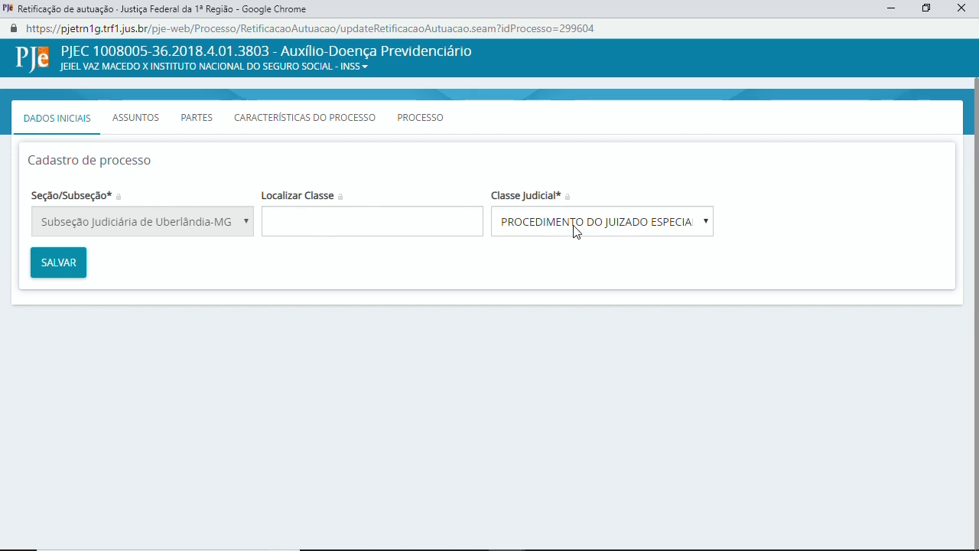
click(362, 227)
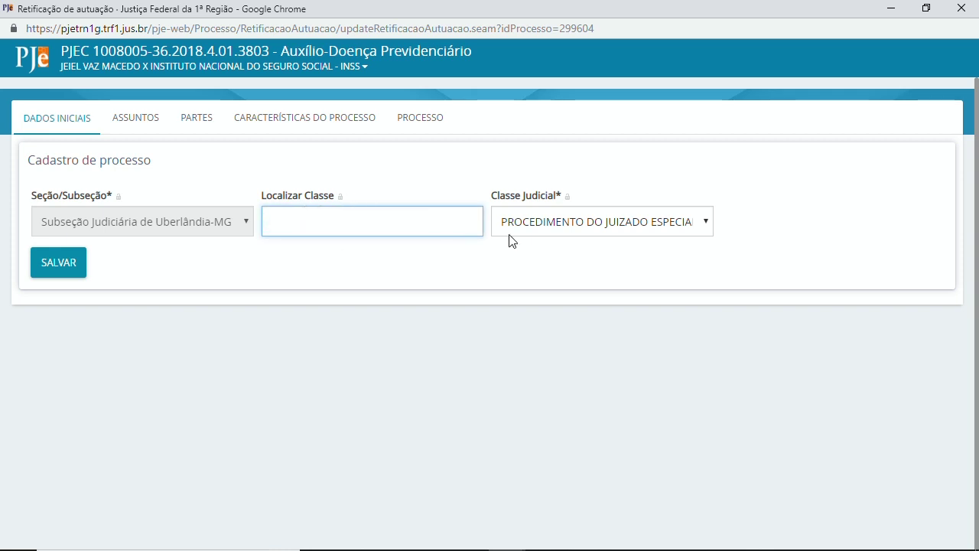
click(529, 224)
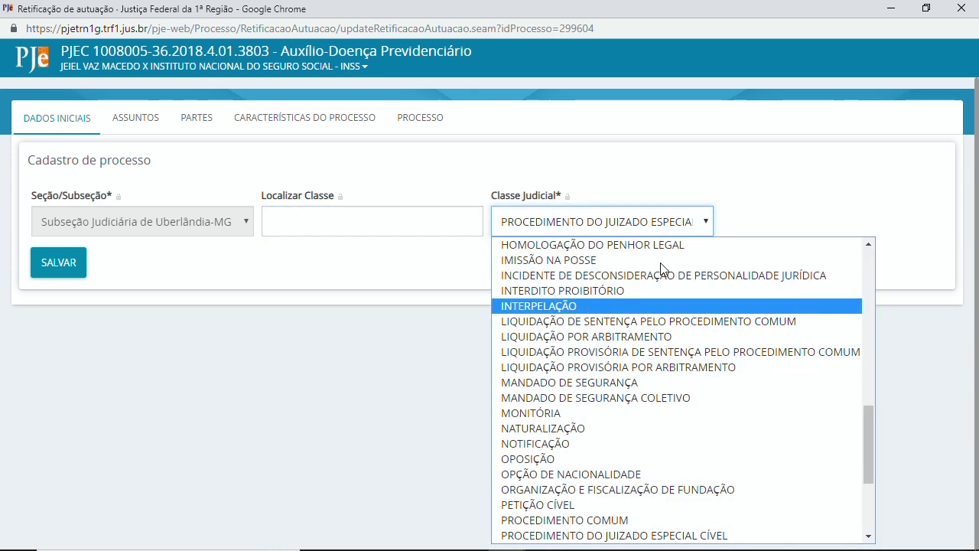
click(393, 188)
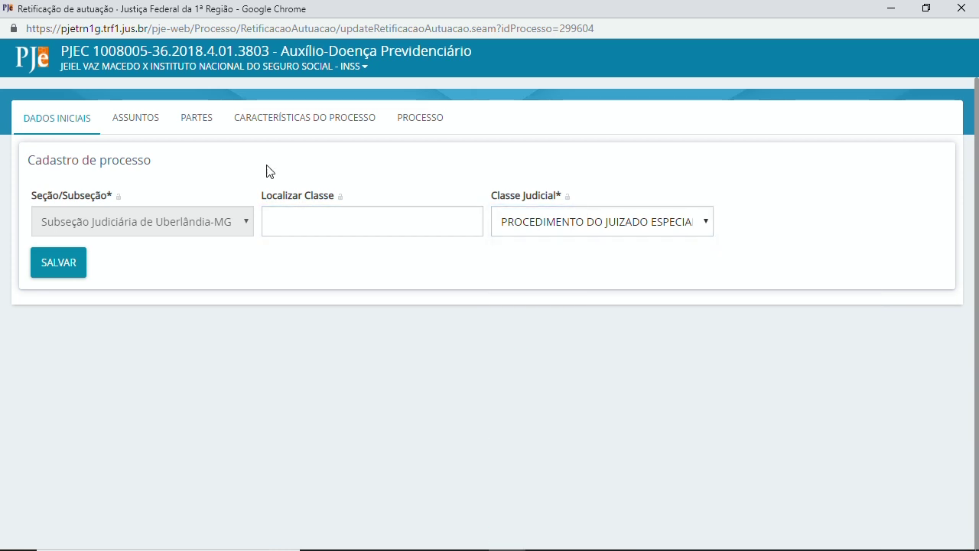
- View the case's parties and examine the author's personal information, closing the record without saving
click(200, 123)
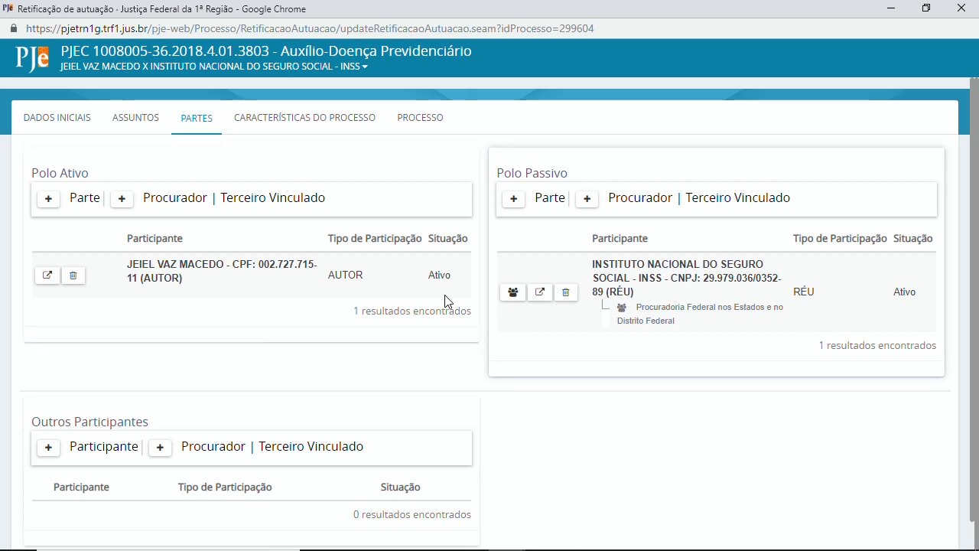
click(48, 275)
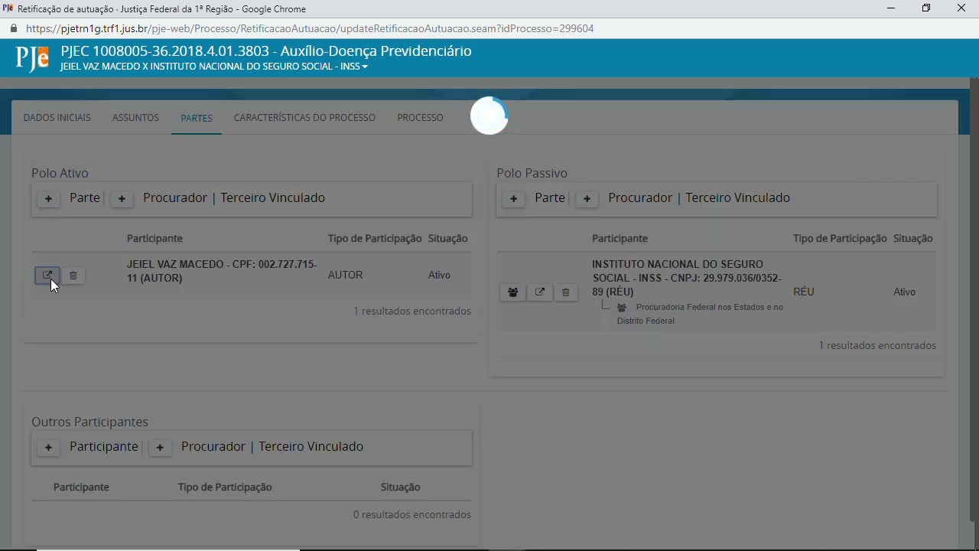
scroll(468, 350, down, 1)
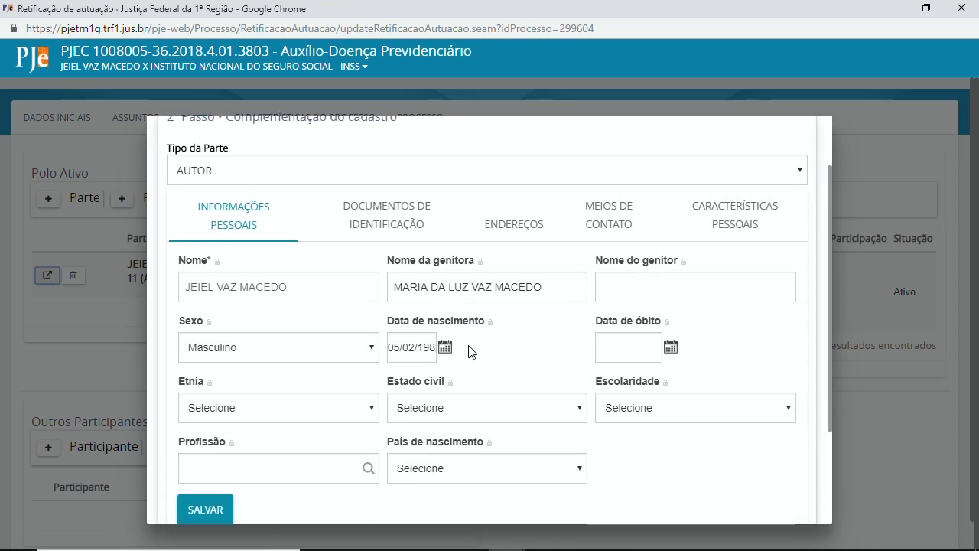
scroll(471, 351, down, 2)
scroll(472, 353, up, 2)
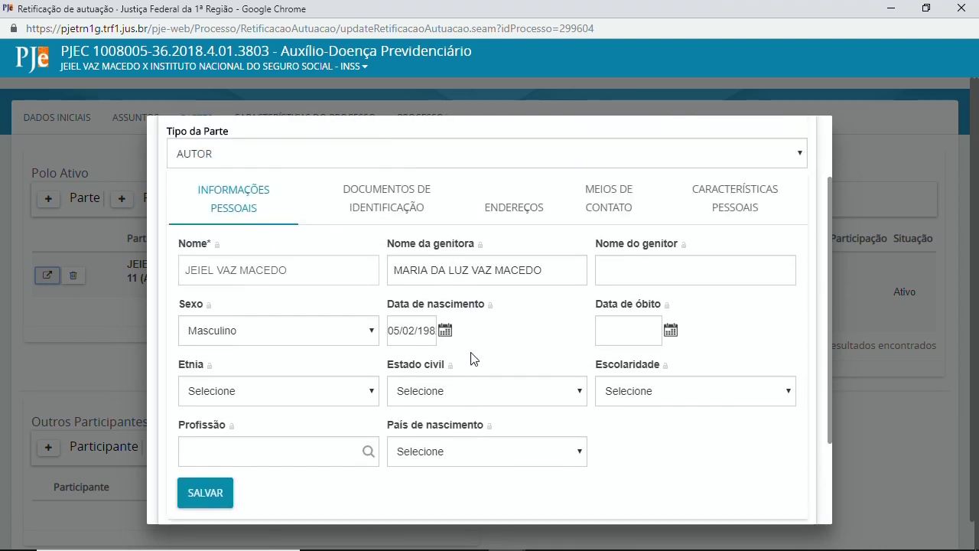
scroll(734, 327, up, 1)
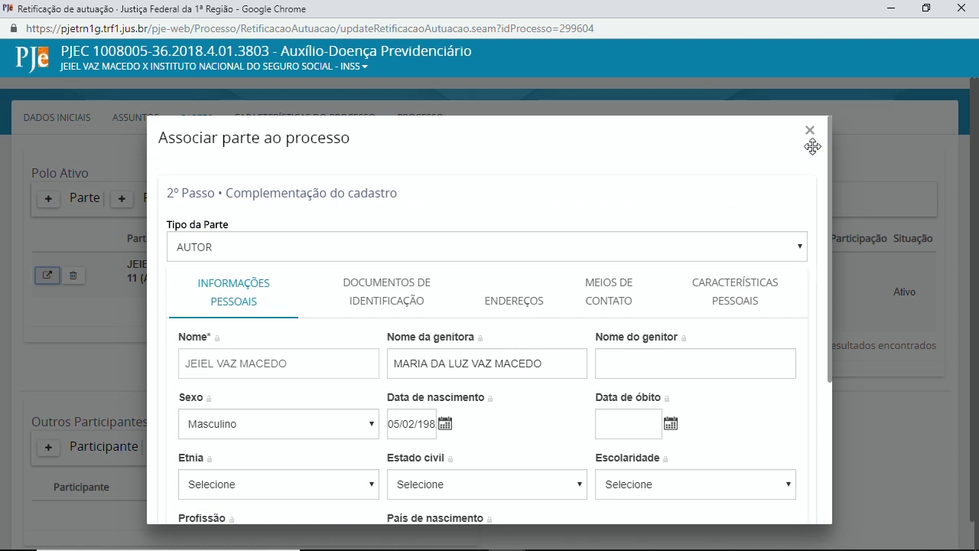
click(811, 133)
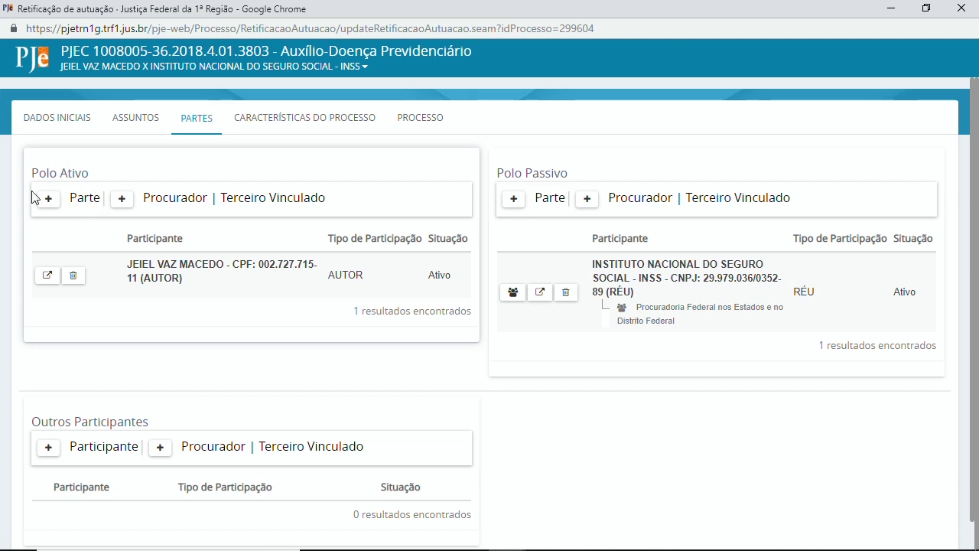
- View the linkage types offered for associating a procurador or terceiro vinculado to the Polo Ativo, closing the dialog without choosing one
click(122, 199)
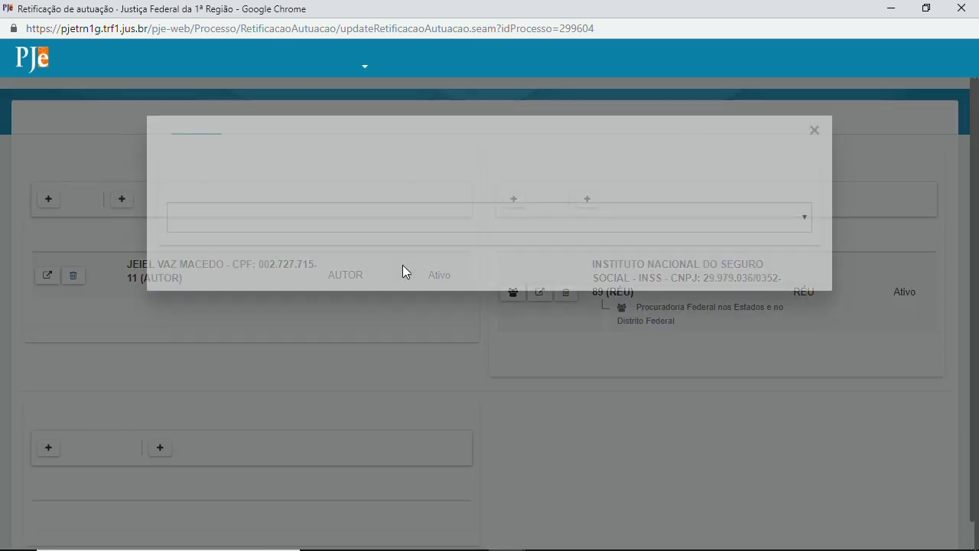
click(303, 218)
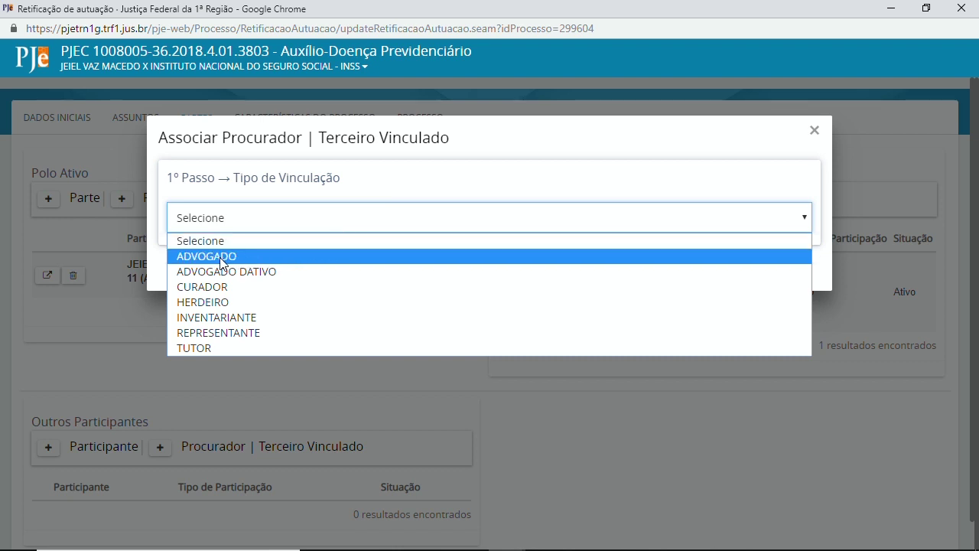
click(815, 132)
click(811, 131)
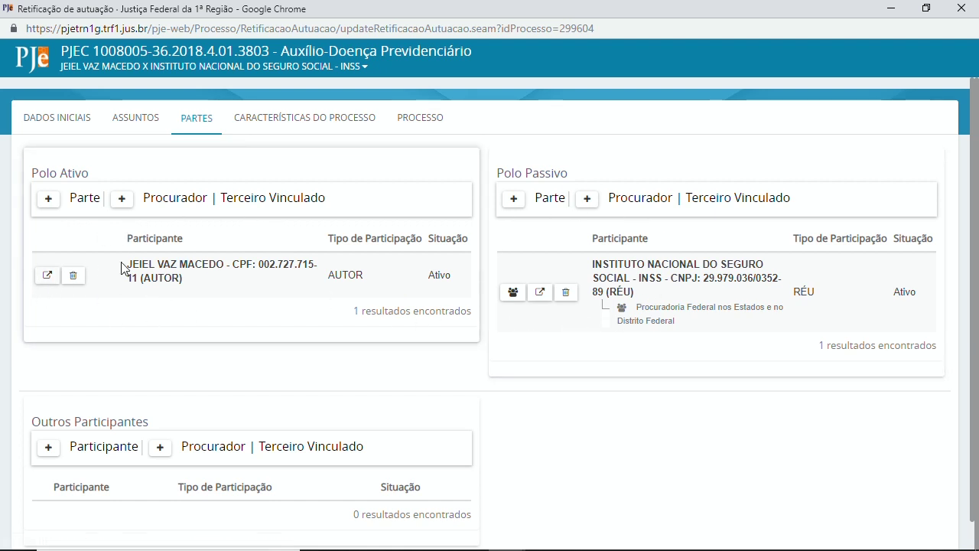
- Inactivate the author in the Polo Ativo with the situation Baixado and the justification "RETIFICAÇÃO POR ERRO"
click(72, 276)
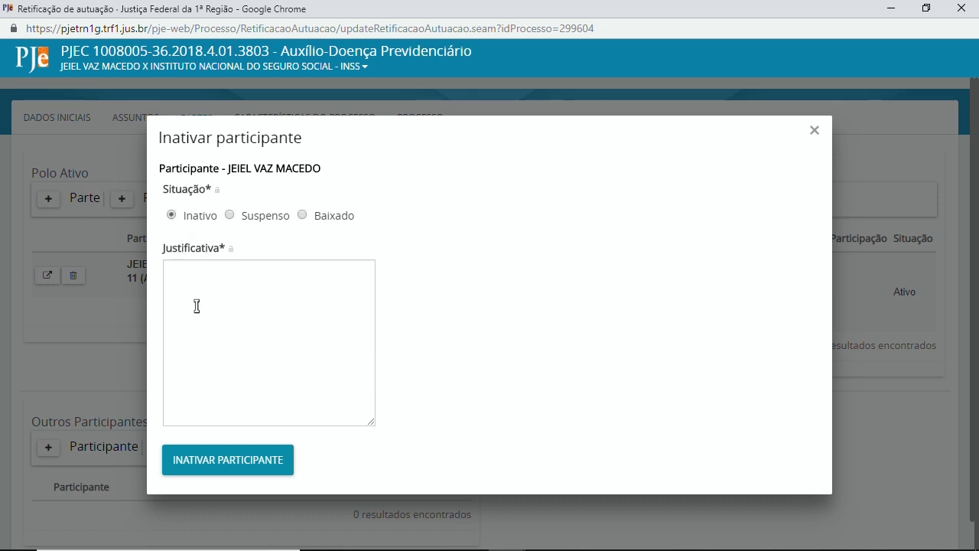
click(230, 216)
click(280, 306)
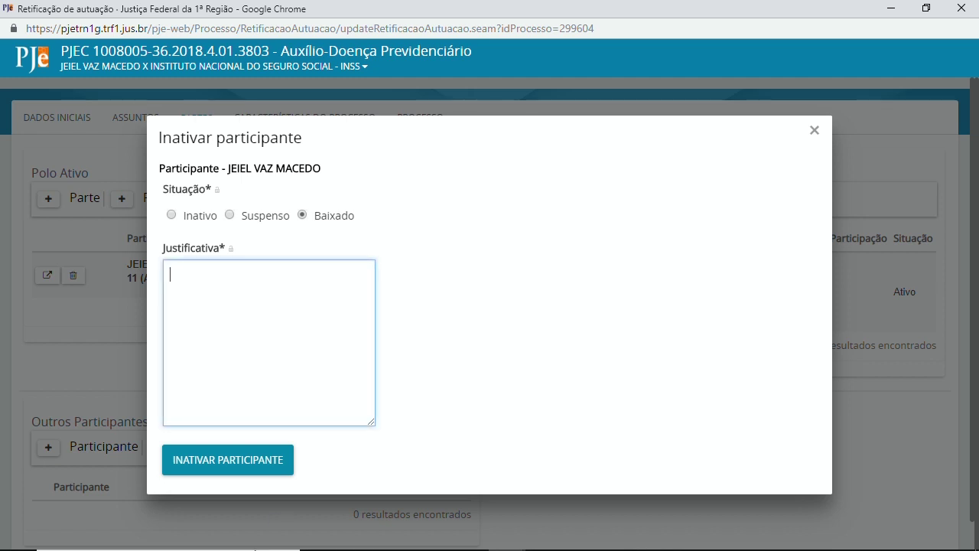
mouse_move(266, 546)
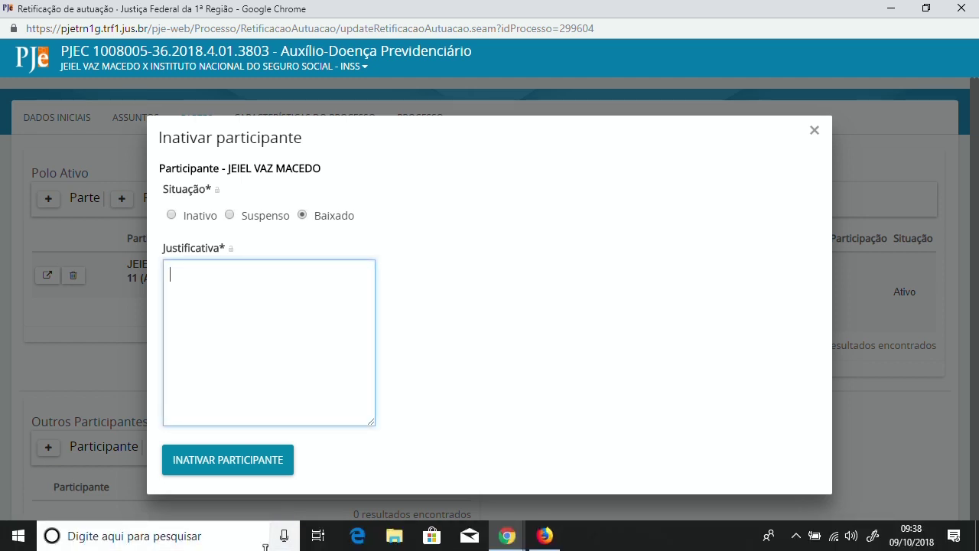
text(RETIFICAÇÃO POR ERRO)
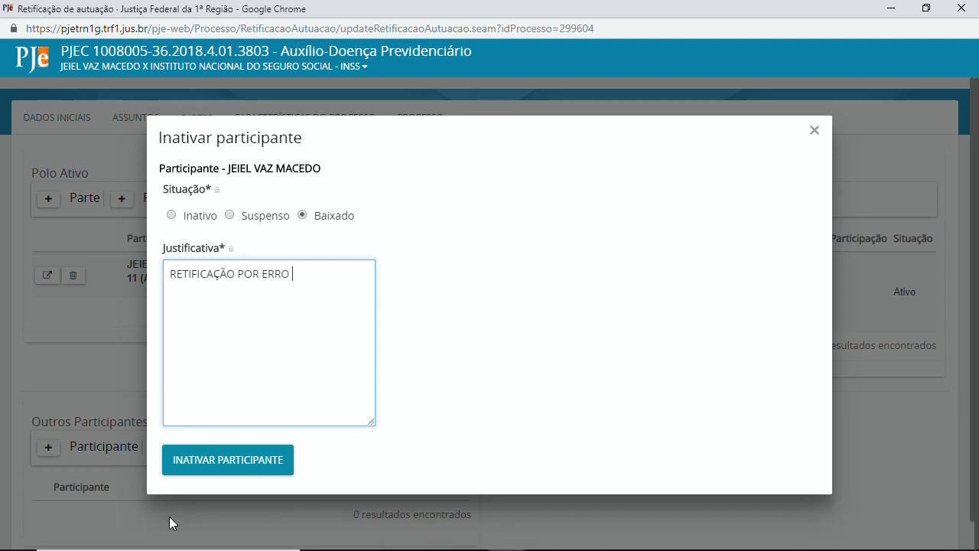
click(256, 468)
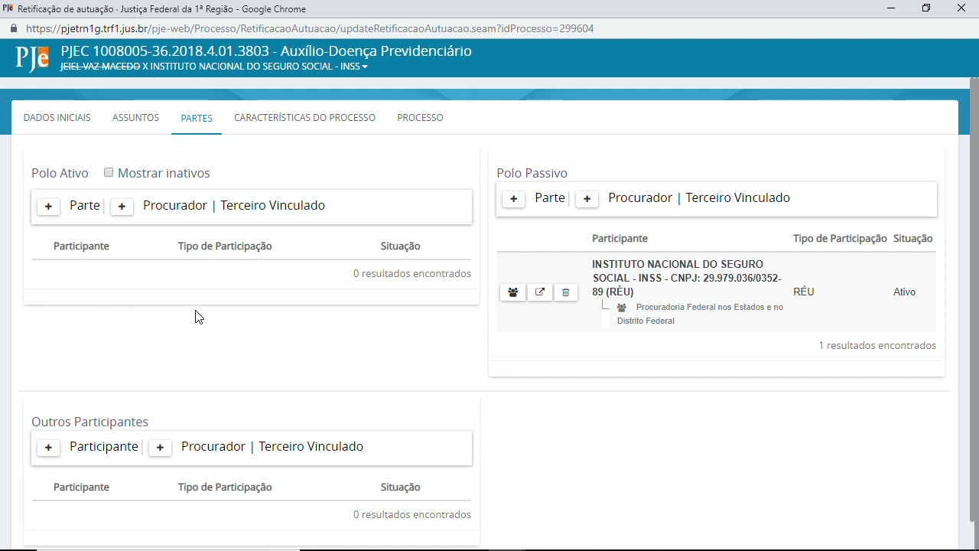
- Reload the case's parties and display the inactive participants of the Polo Ativo
click(111, 175)
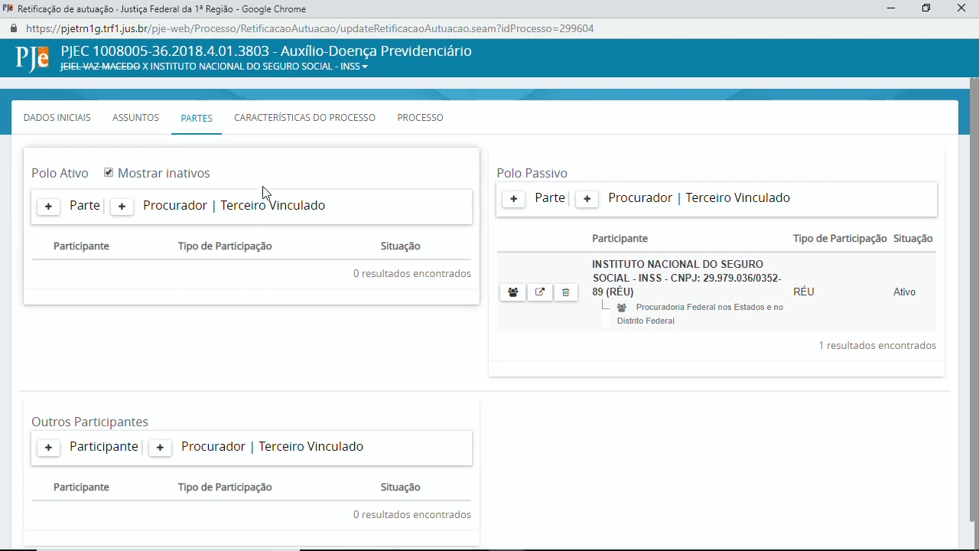
click(325, 122)
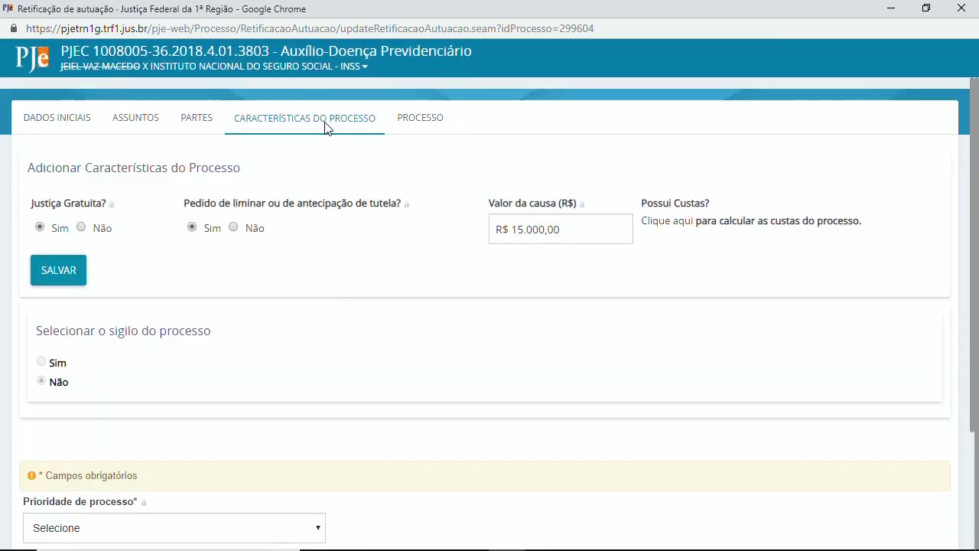
click(192, 118)
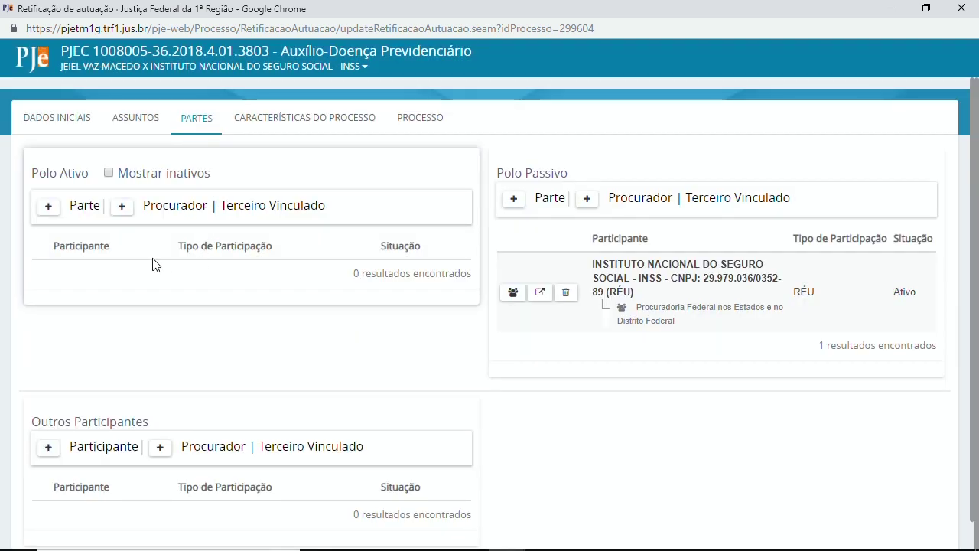
click(109, 173)
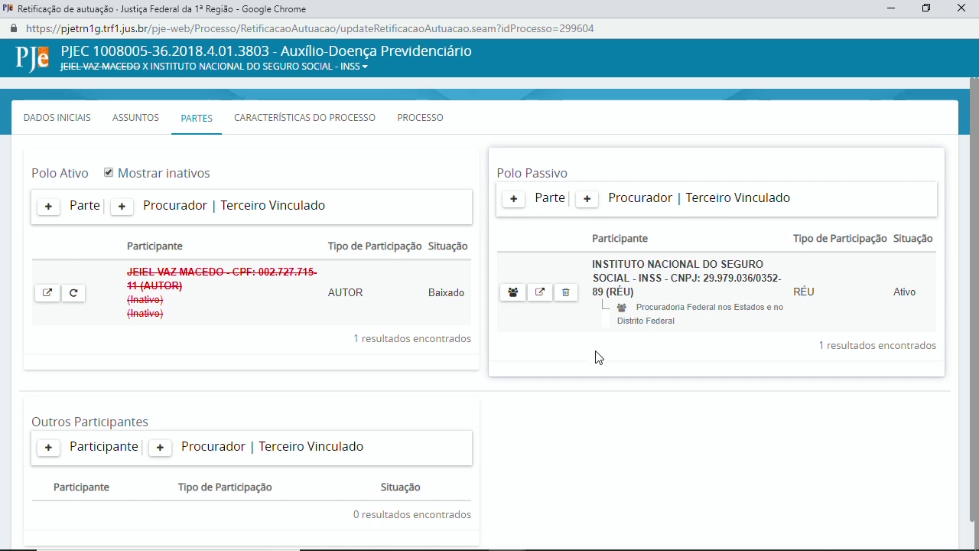
- Try to inactivate the INSS in the Polo Passivo with the situation Inativo and the justification "ERRO", returning to the parties view
click(566, 293)
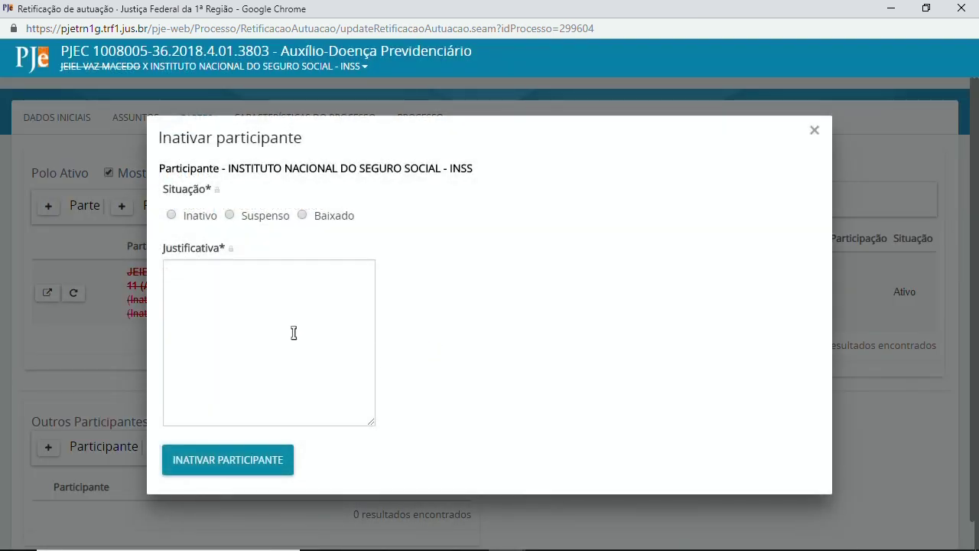
click(171, 215)
click(245, 332)
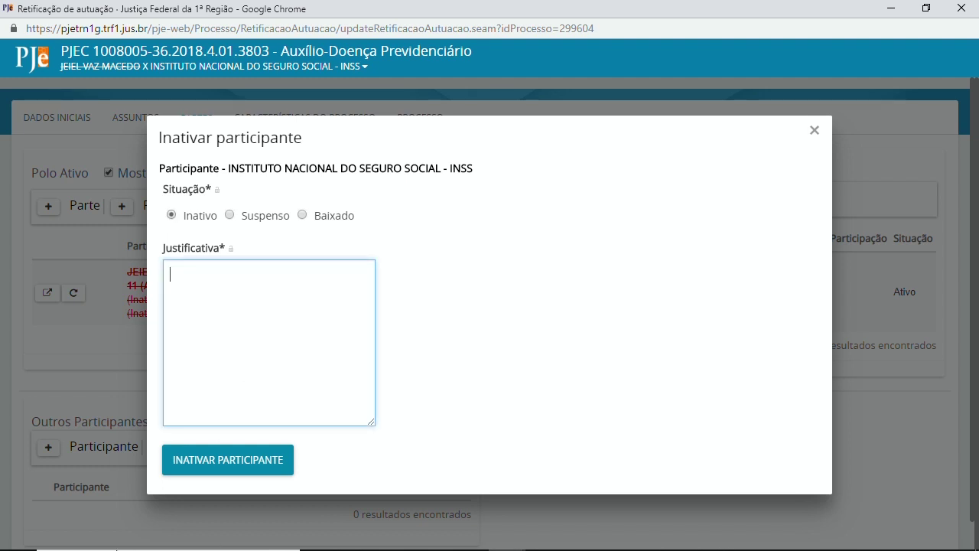
mouse_move(58, 546)
text(ERRO)
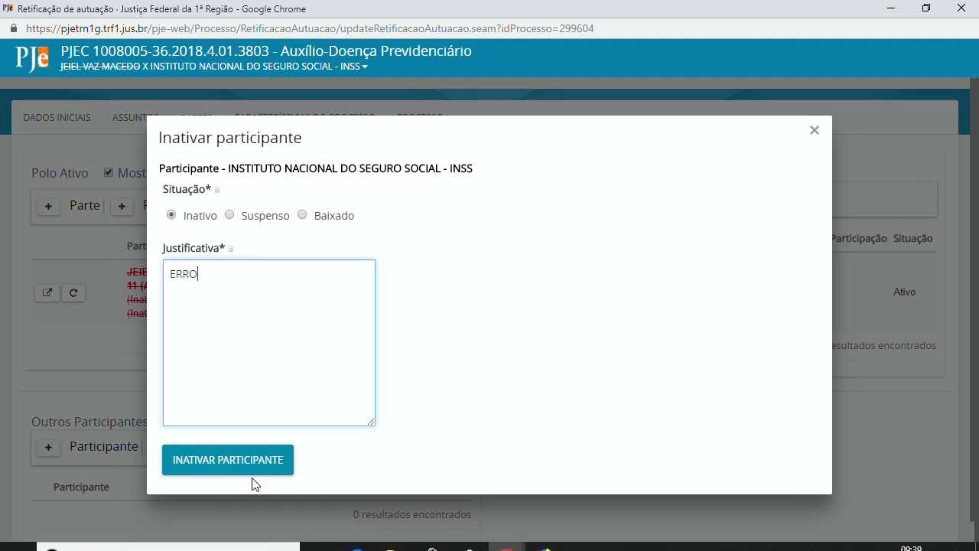
click(252, 465)
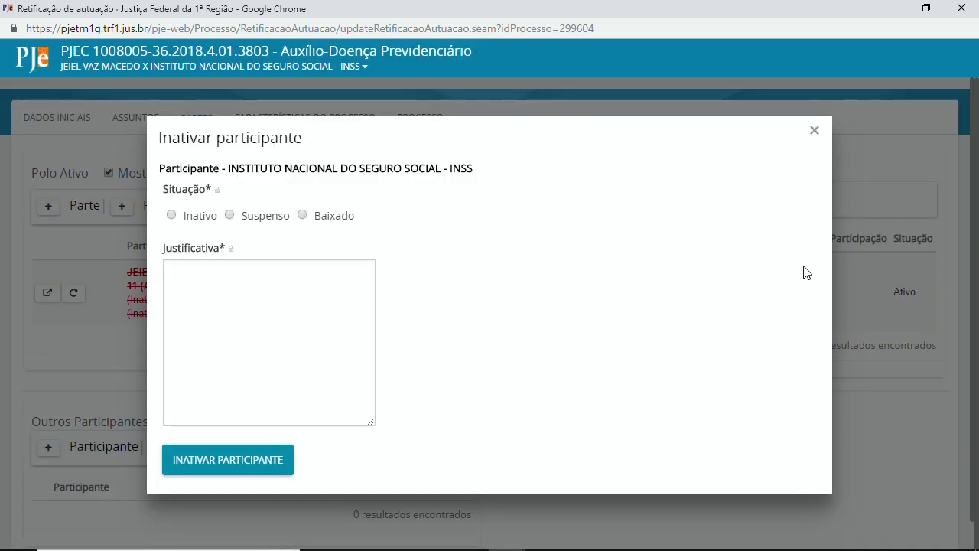
click(814, 130)
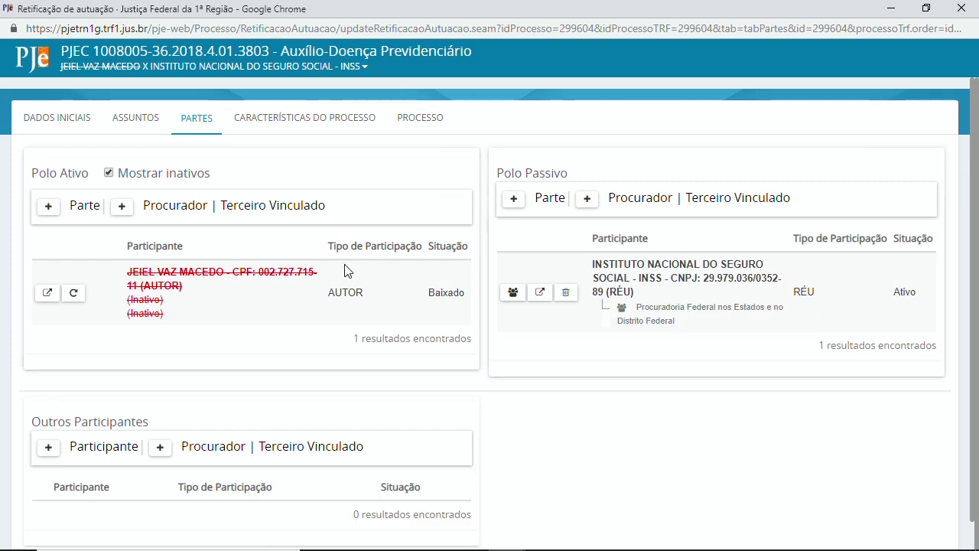
click(294, 128)
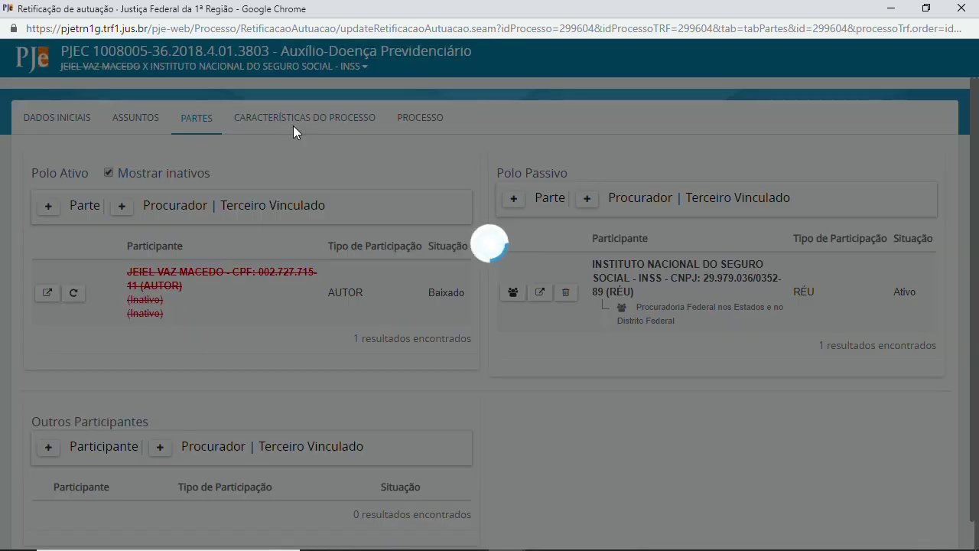
click(192, 125)
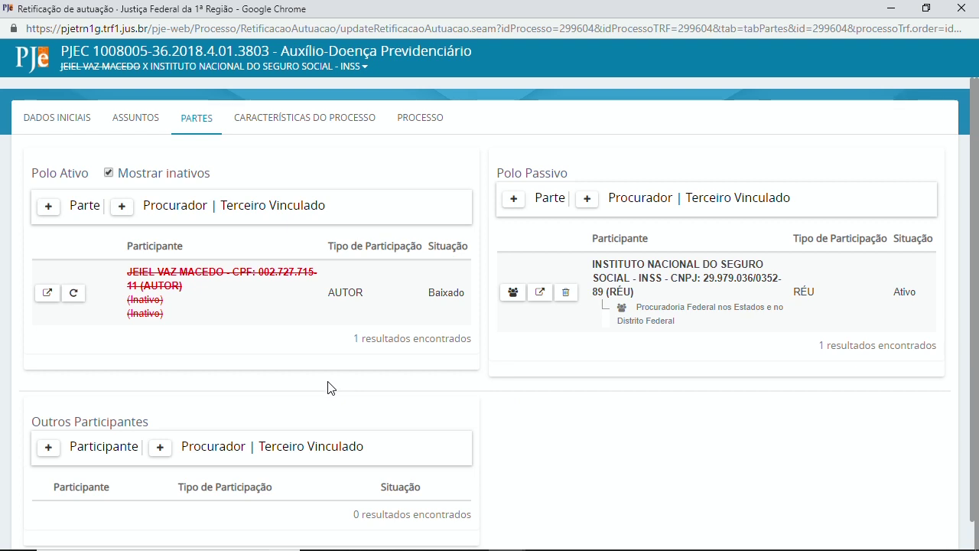
- Start associating a new party to the Polo Ativo with the party type AUTOR and the person type Física
click(47, 208)
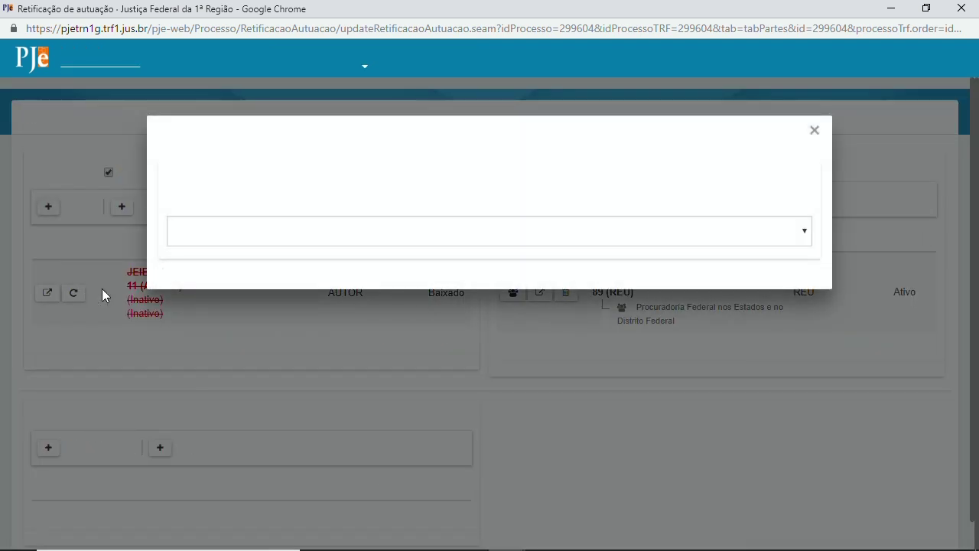
click(252, 231)
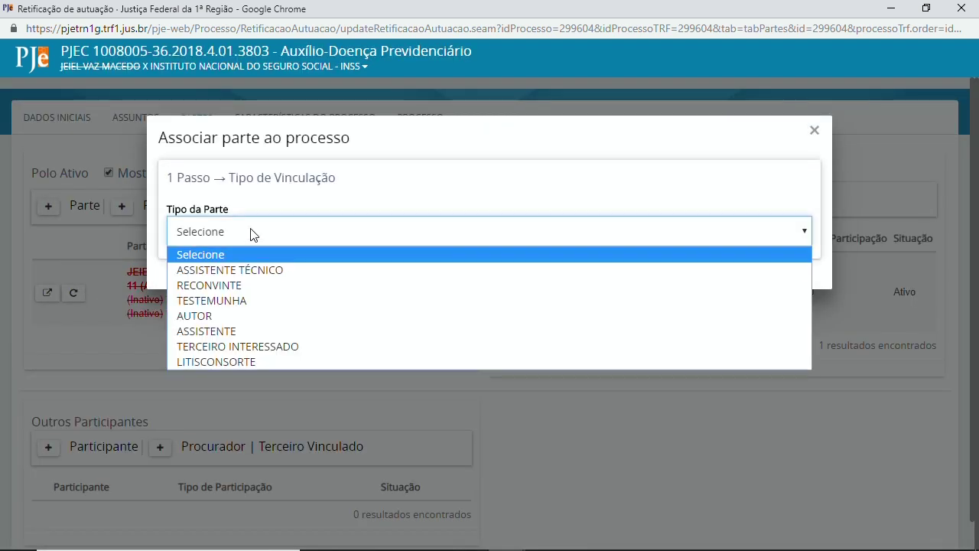
click(211, 316)
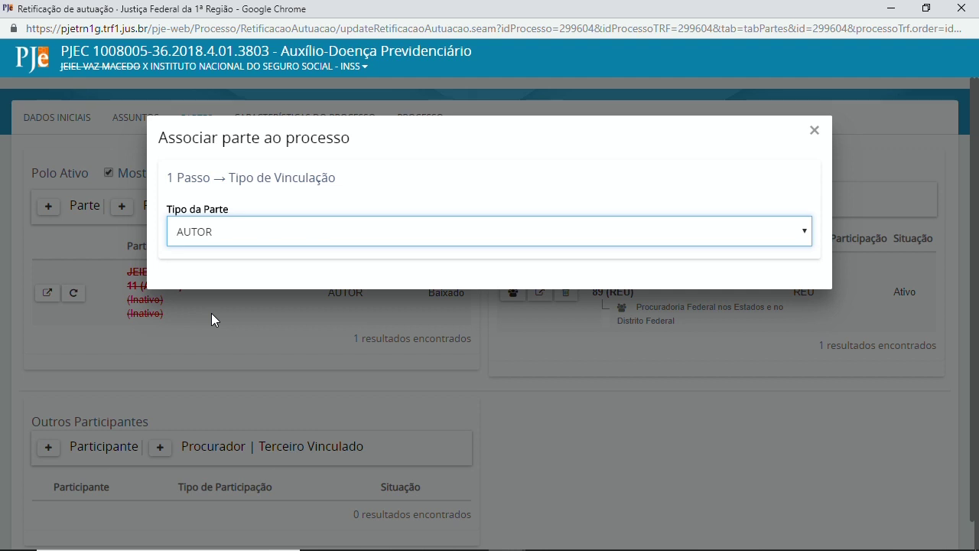
scroll(745, 309, down, 2)
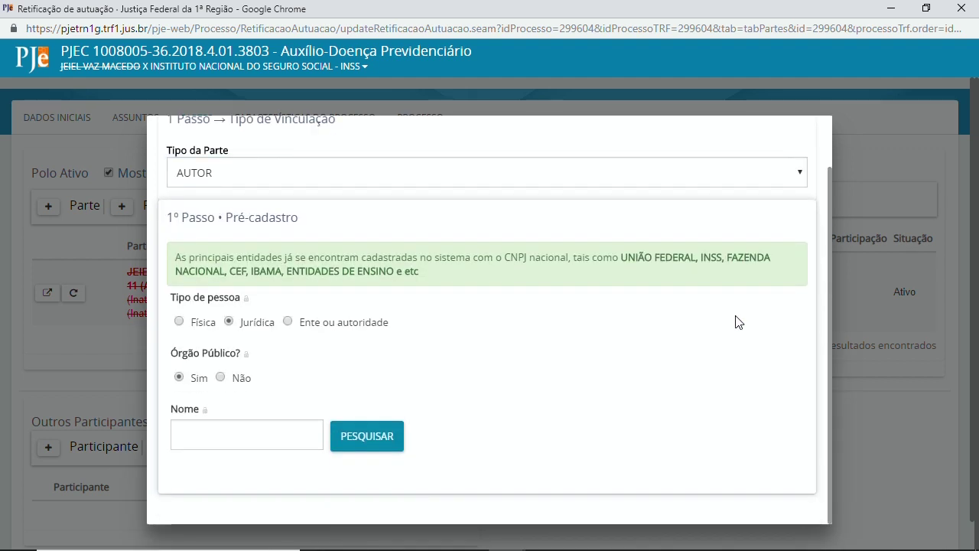
click(179, 321)
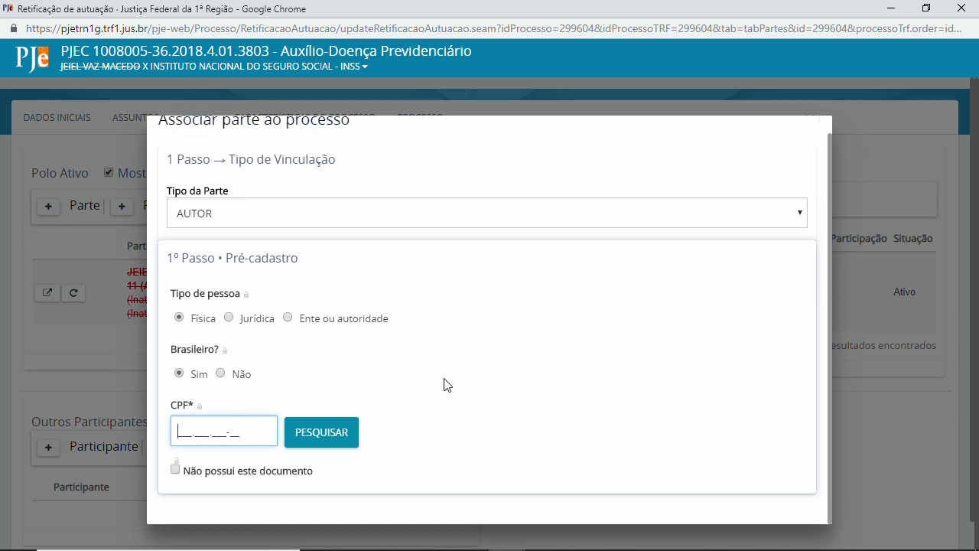
- Mark the new author as having no CPF and no other identifying document, closing the association without entering a name or nickname
click(176, 470)
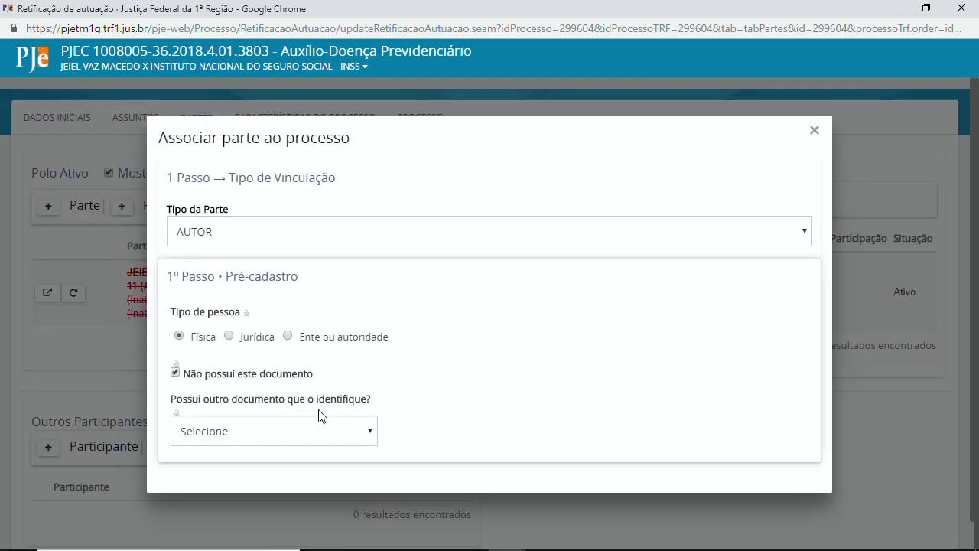
click(286, 433)
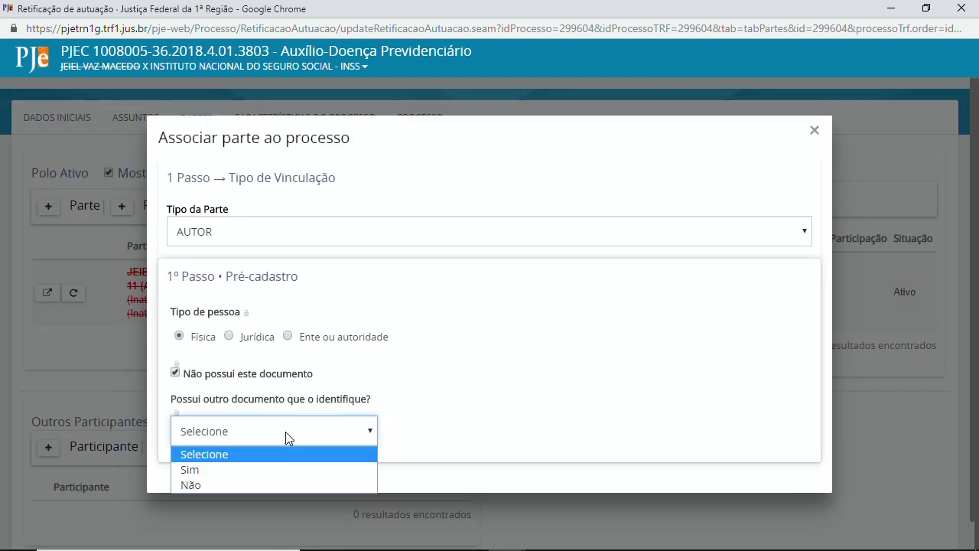
click(225, 485)
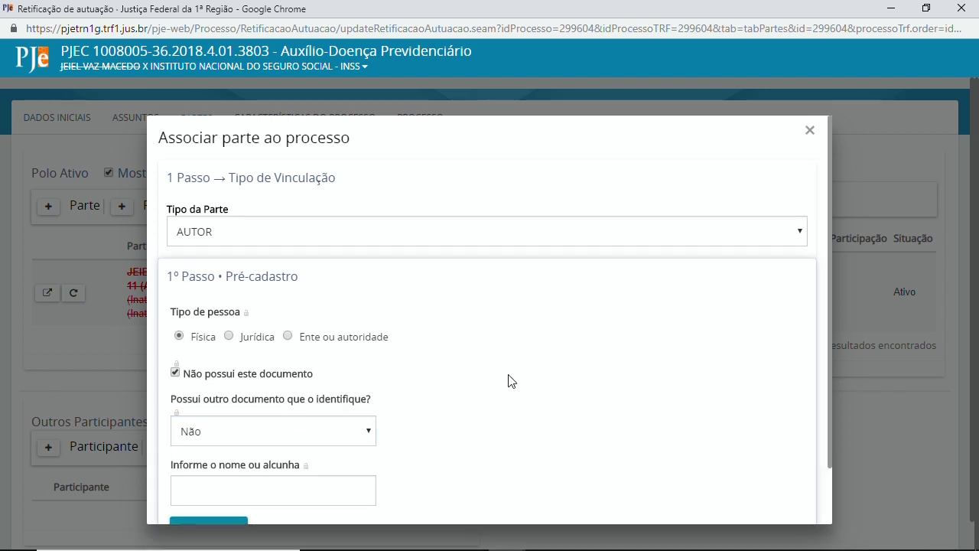
scroll(505, 383, down, 1)
click(269, 436)
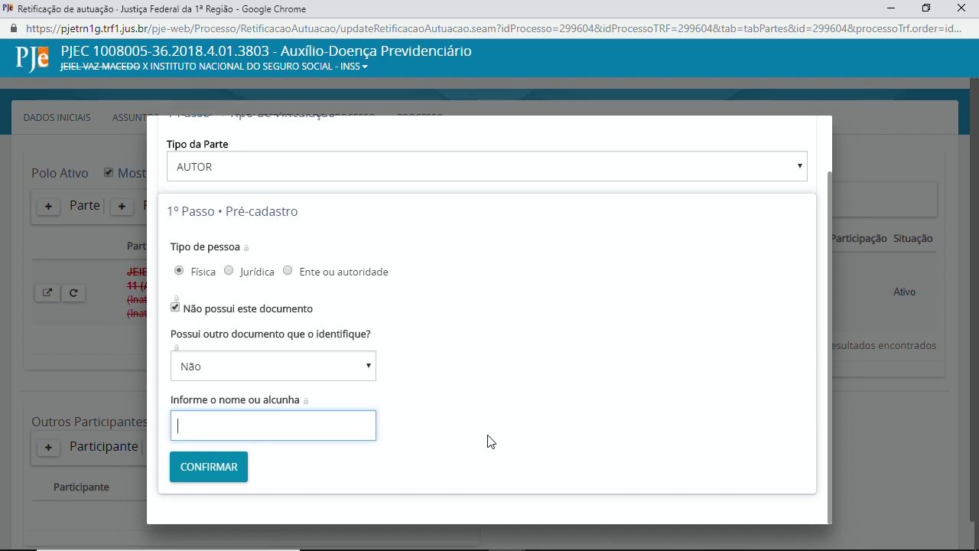
scroll(491, 441, up, 1)
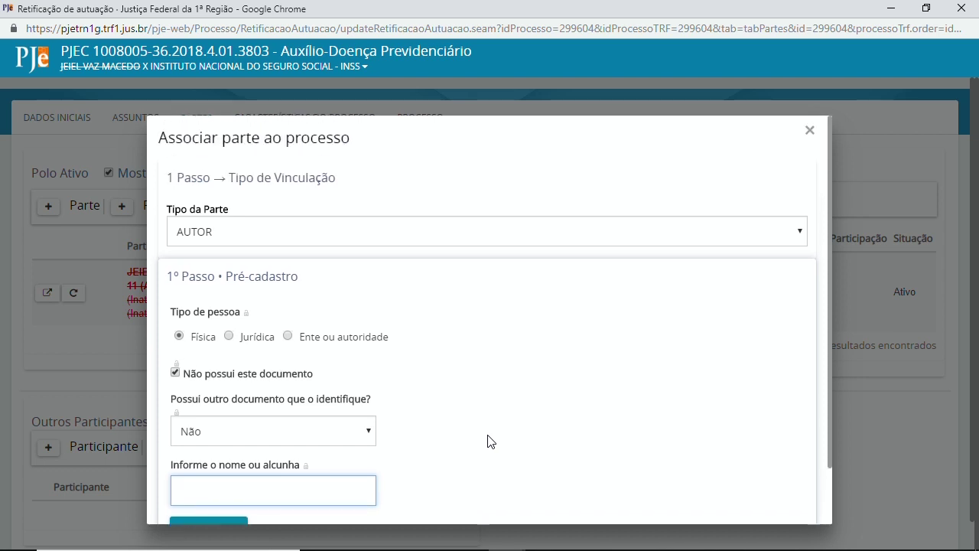
click(810, 133)
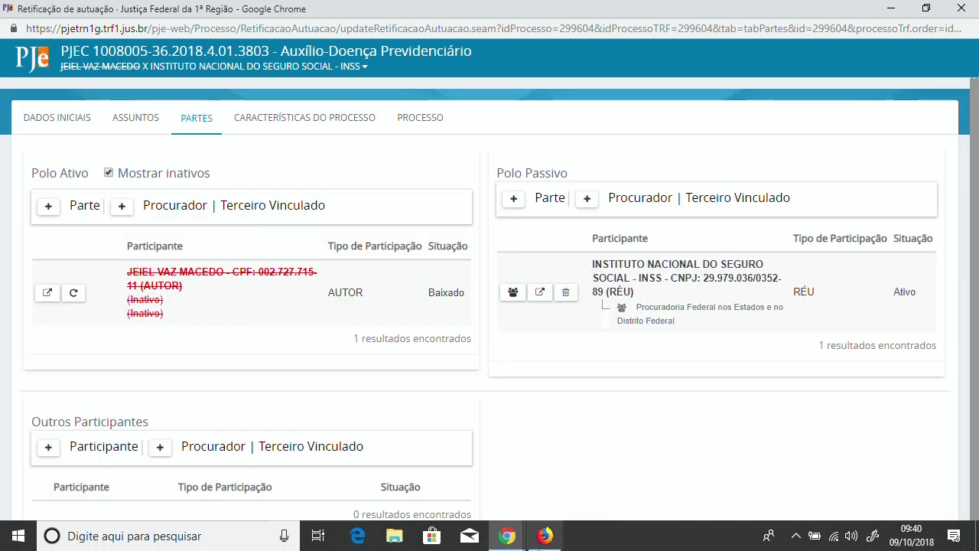